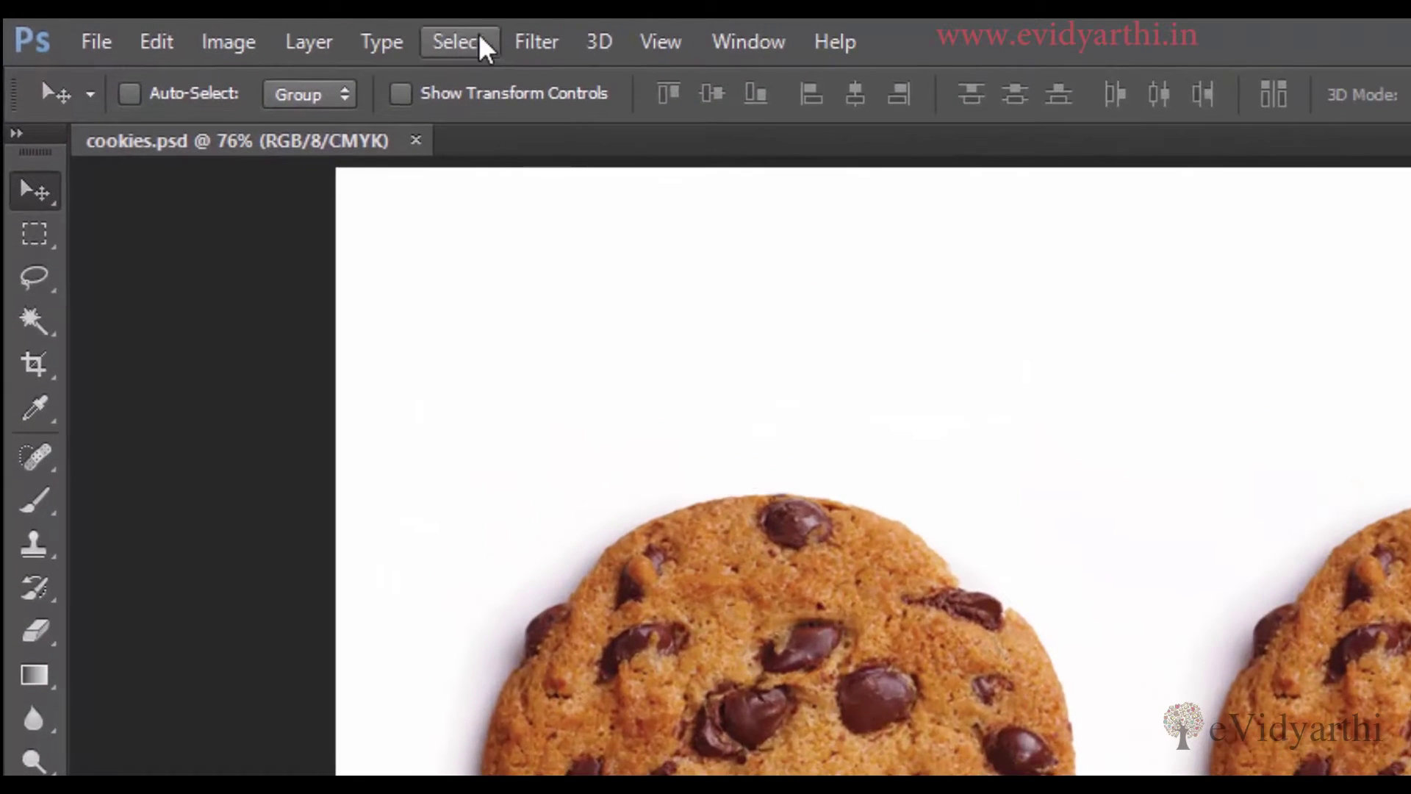
# Step: Convert the cookies.psd Background layer for Smart Filters, making it Layer 0, and reopen the Filter menu
pyautogui.click(281, 30)
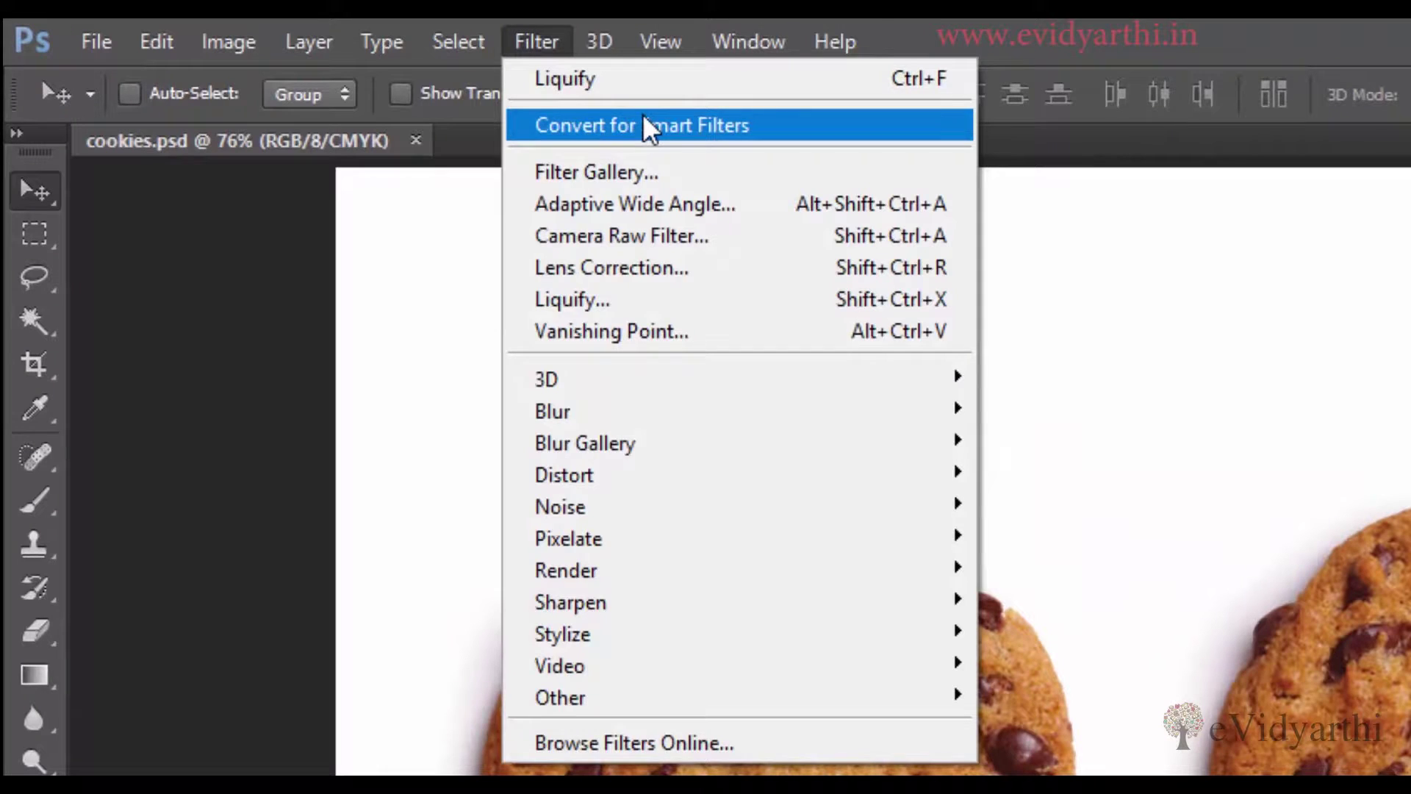
pyautogui.click(642, 125)
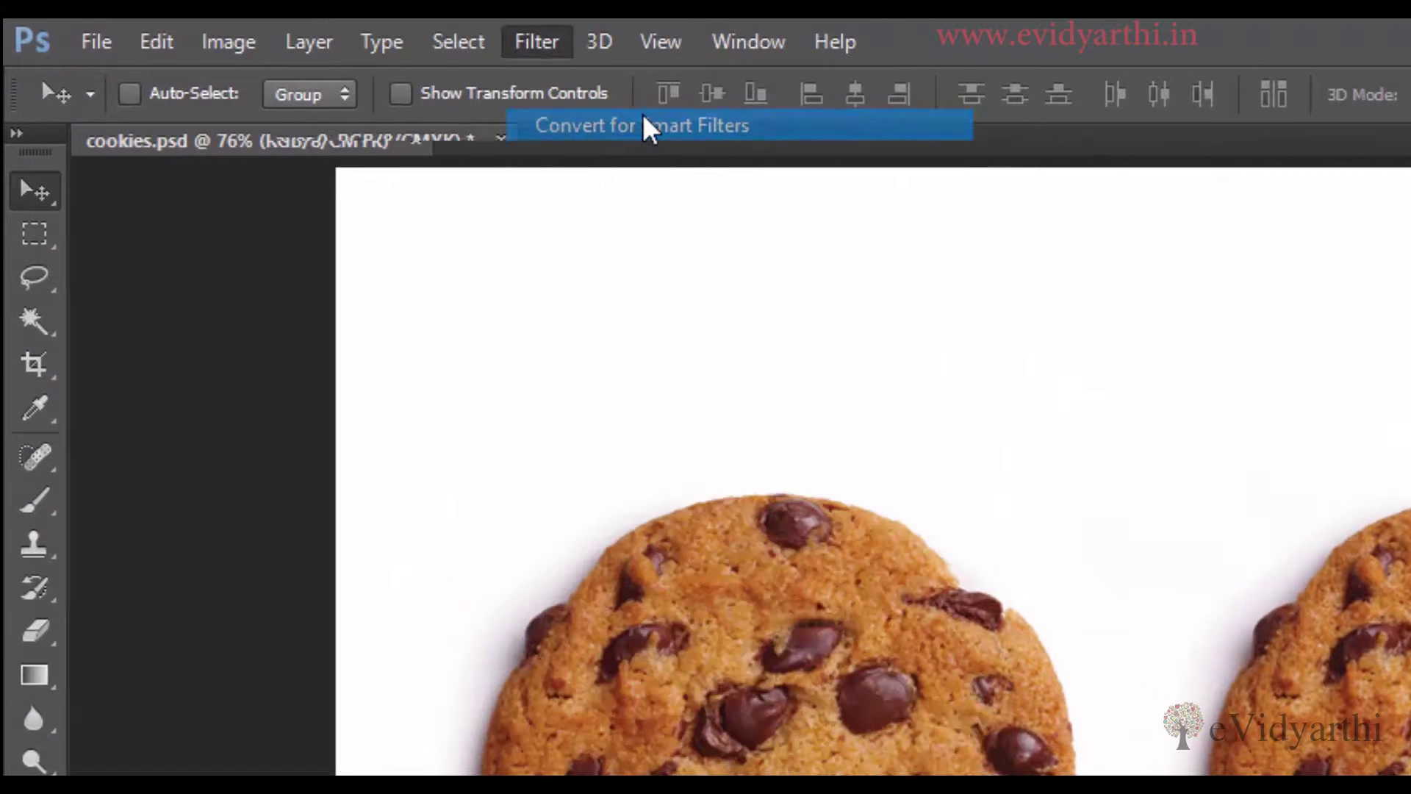
pyautogui.click(527, 46)
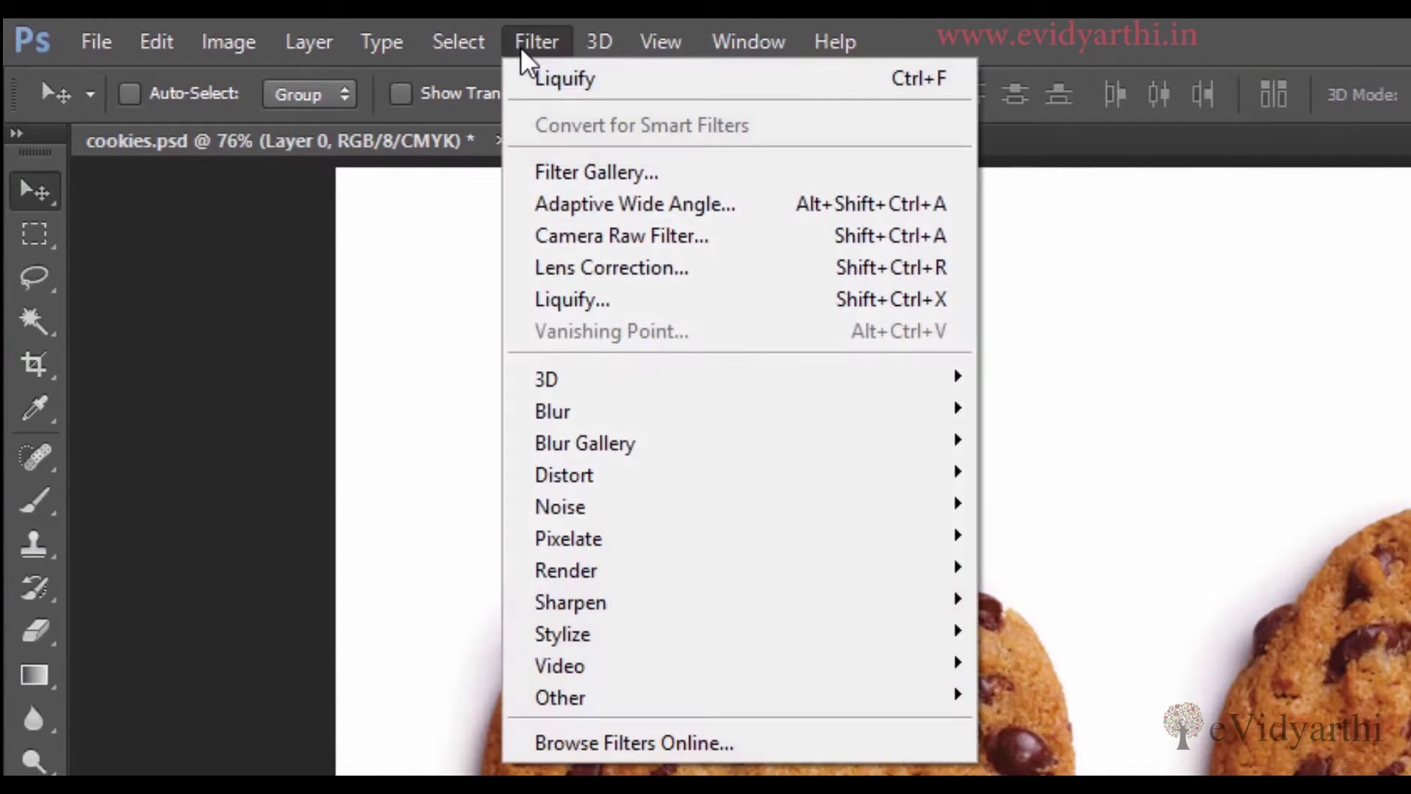
# Step: In Liquify, test Forward Warp strokes on the left cookie's top edge, then undo them
pyautogui.click(609, 315)
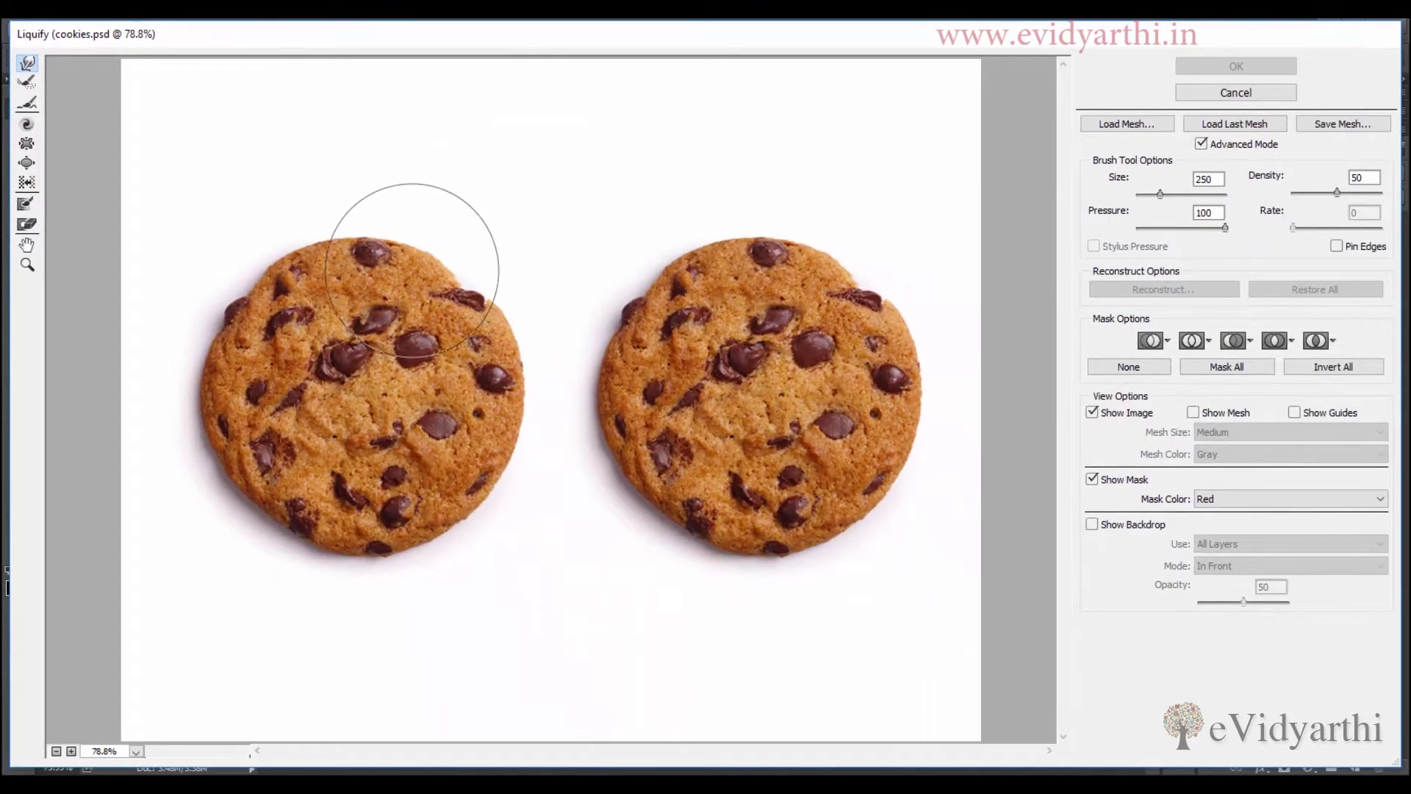
pyautogui.moveTo(413, 270); pyautogui.dragTo(409, 196)
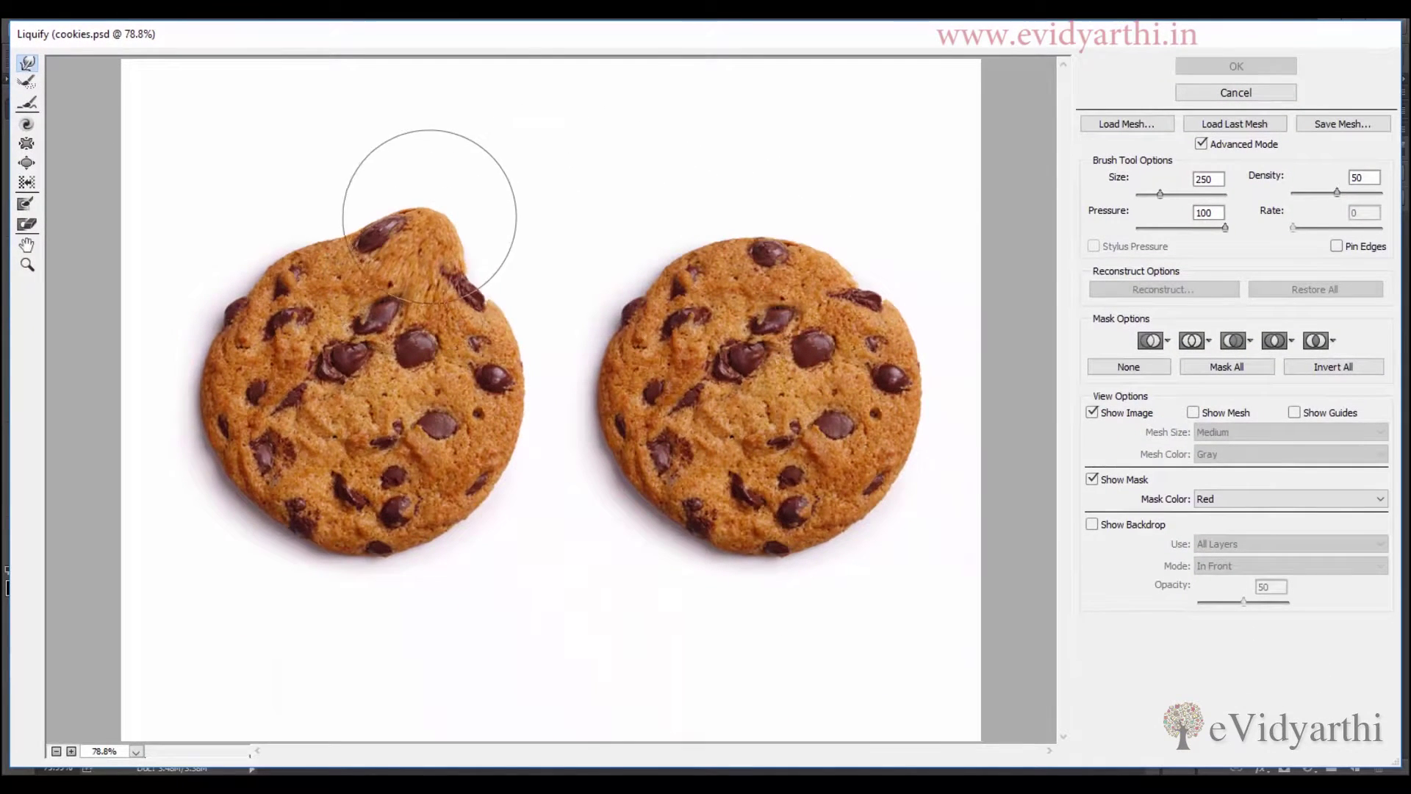
pyautogui.moveTo(338, 246)
pyautogui.mouseDown()
pyautogui.moveTo(286, 284)
pyautogui.moveTo(263, 251)
pyautogui.moveTo(308, 283)
pyautogui.moveTo(480, 308)
pyautogui.moveTo(463, 259)
pyautogui.moveTo(309, 348)
pyautogui.moveTo(409, 376)
pyautogui.moveTo(520, 254)
pyautogui.mouseUp()
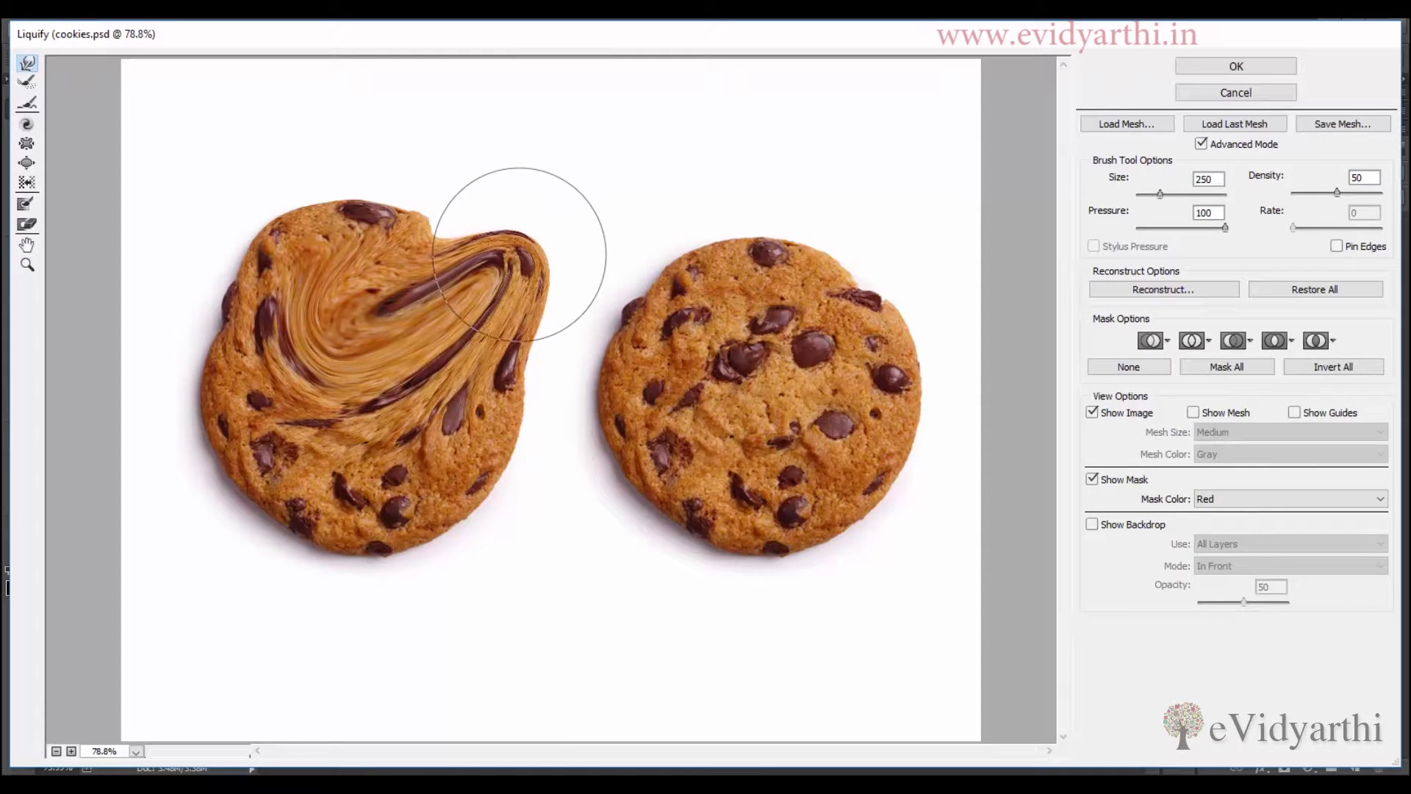
pyautogui.hotkey('ctrl', 'alt', 'z')
pyautogui.hotkey('ctrl', 'alt', 'z')
pyautogui.hotkey('ctrl', 'alt', 'z')
pyautogui.hotkey('ctrl', 'alt', 'z')
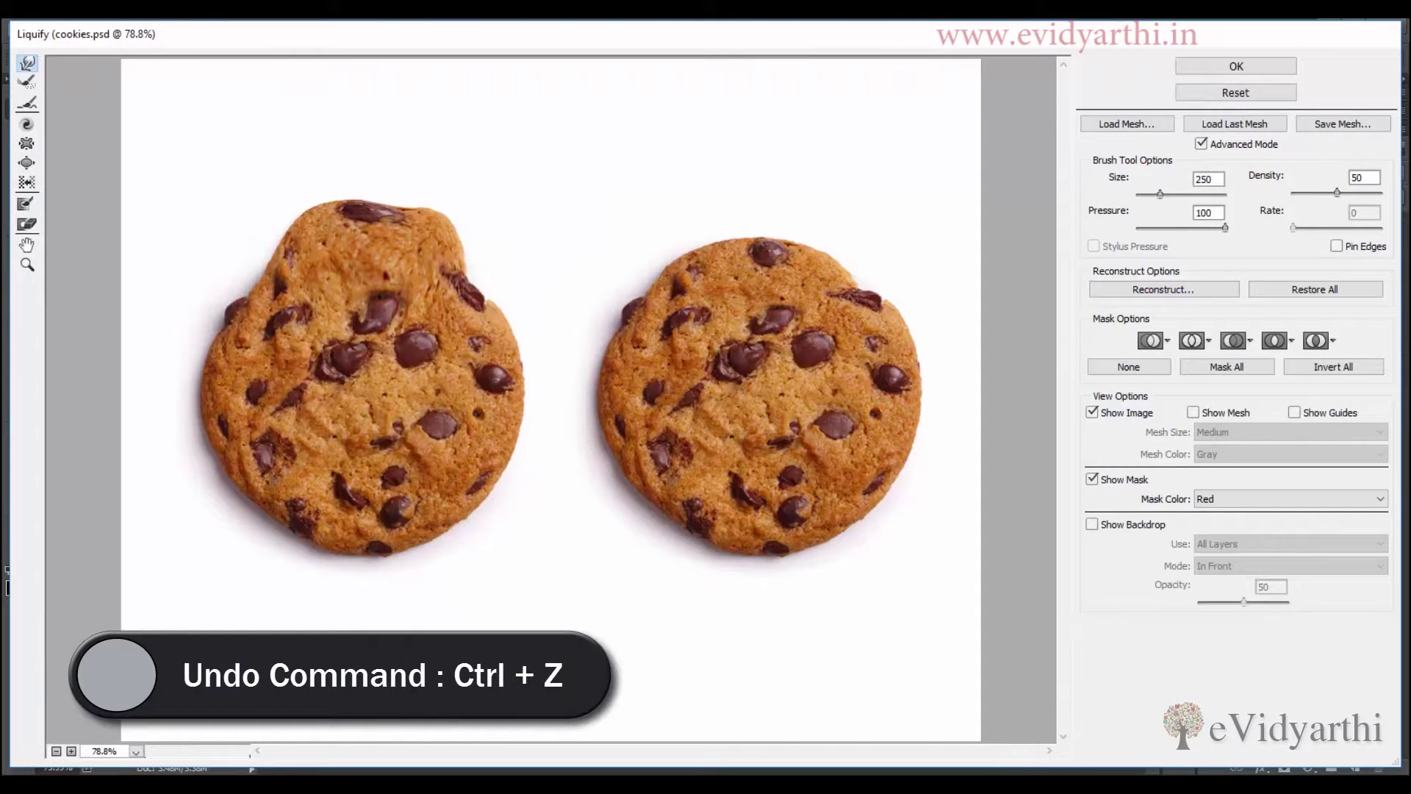
pyautogui.click(27, 126)
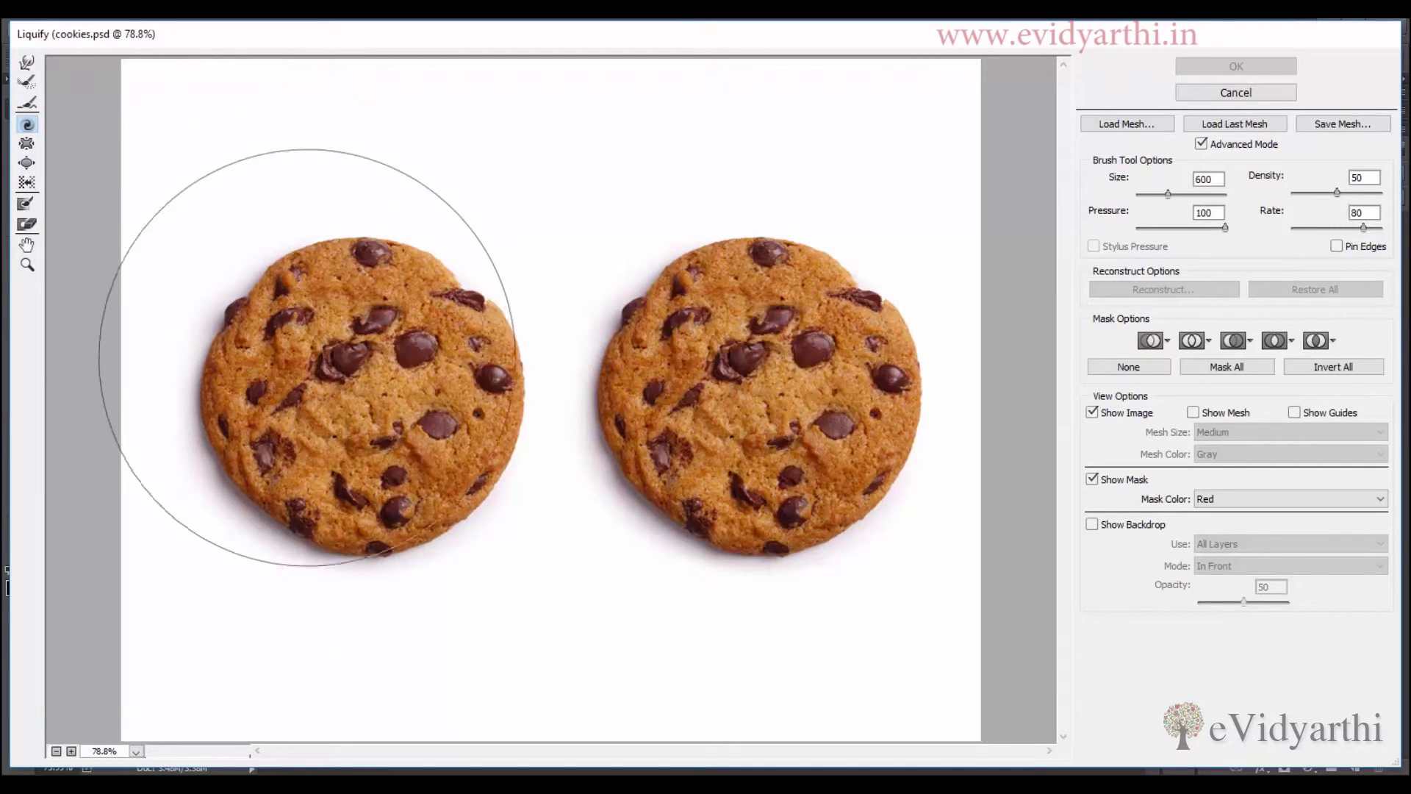
pyautogui.press('[')
pyautogui.press('[')
pyautogui.press('[')
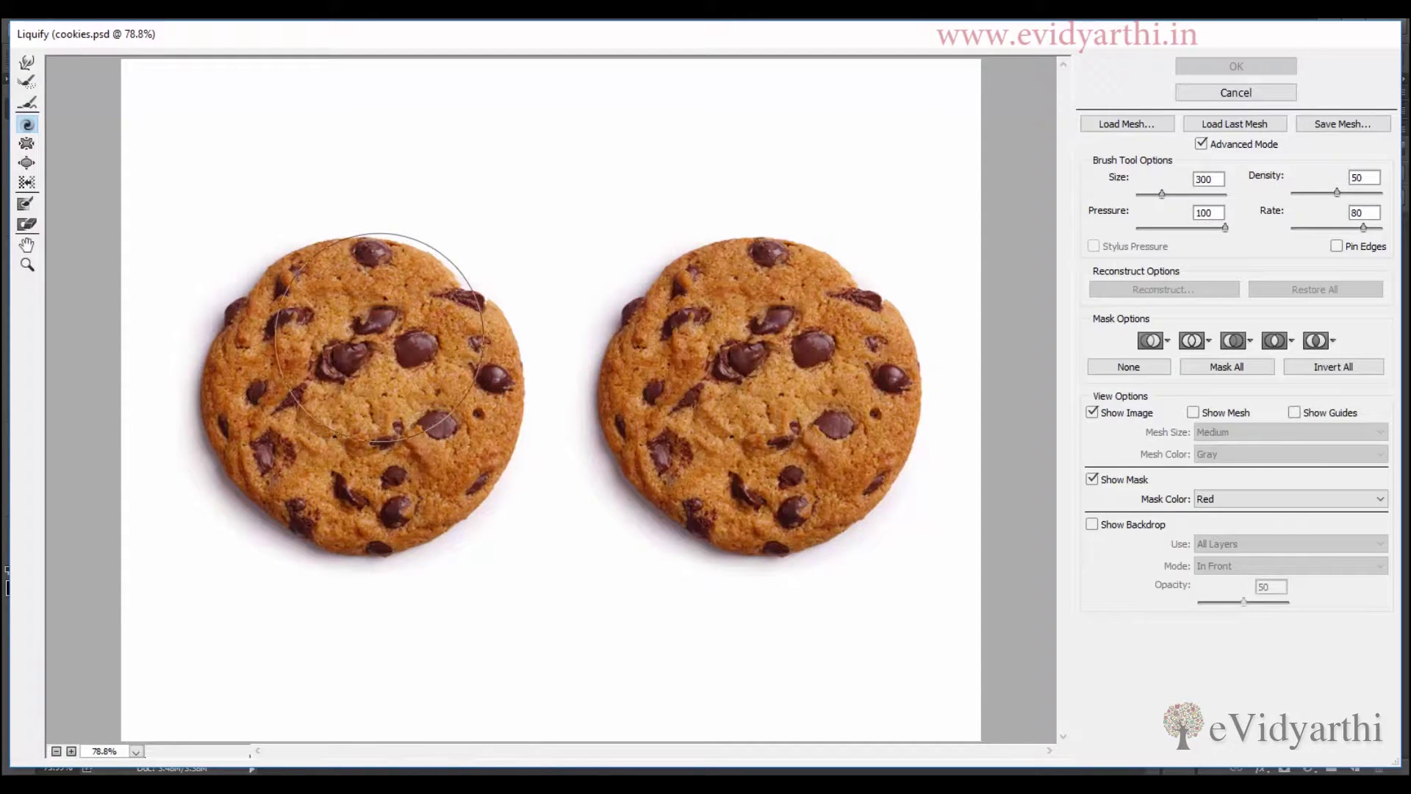
pyautogui.moveTo(374, 342); pyautogui.dragTo(373, 343)
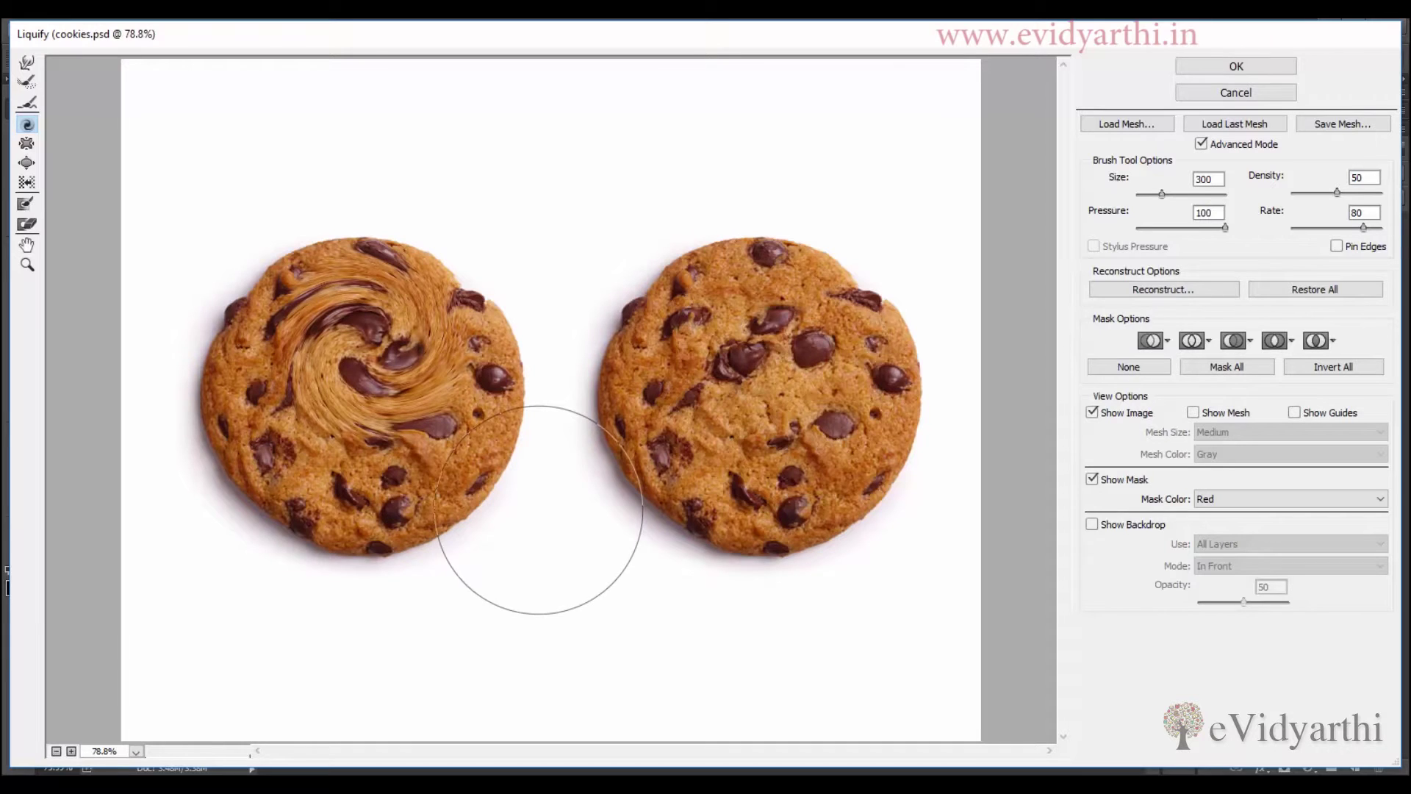
pyautogui.press('alt')
pyautogui.click(1236, 92)
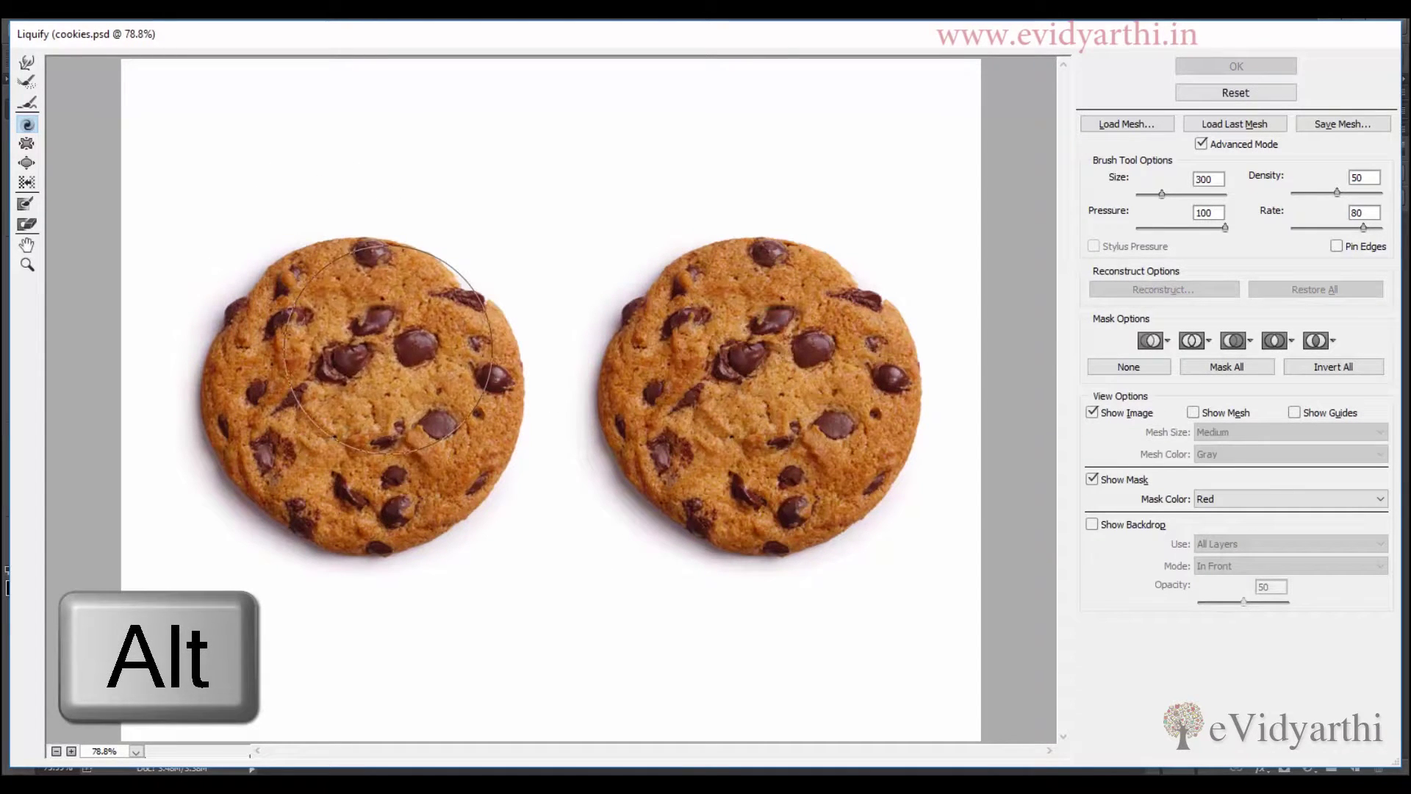
pyautogui.moveTo(387, 347); pyautogui.dragTo(387, 347)
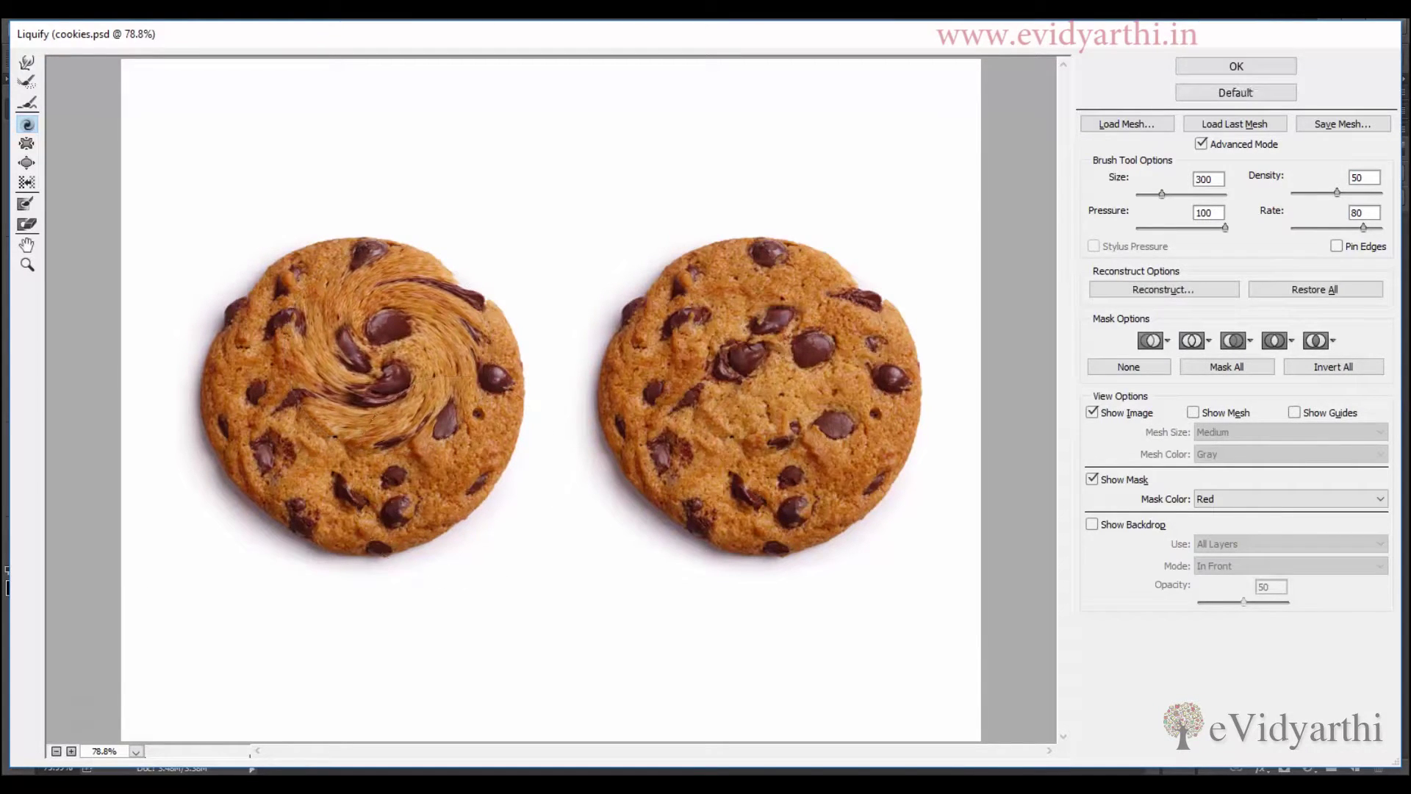
pyautogui.hotkey('ctrl', 'z')
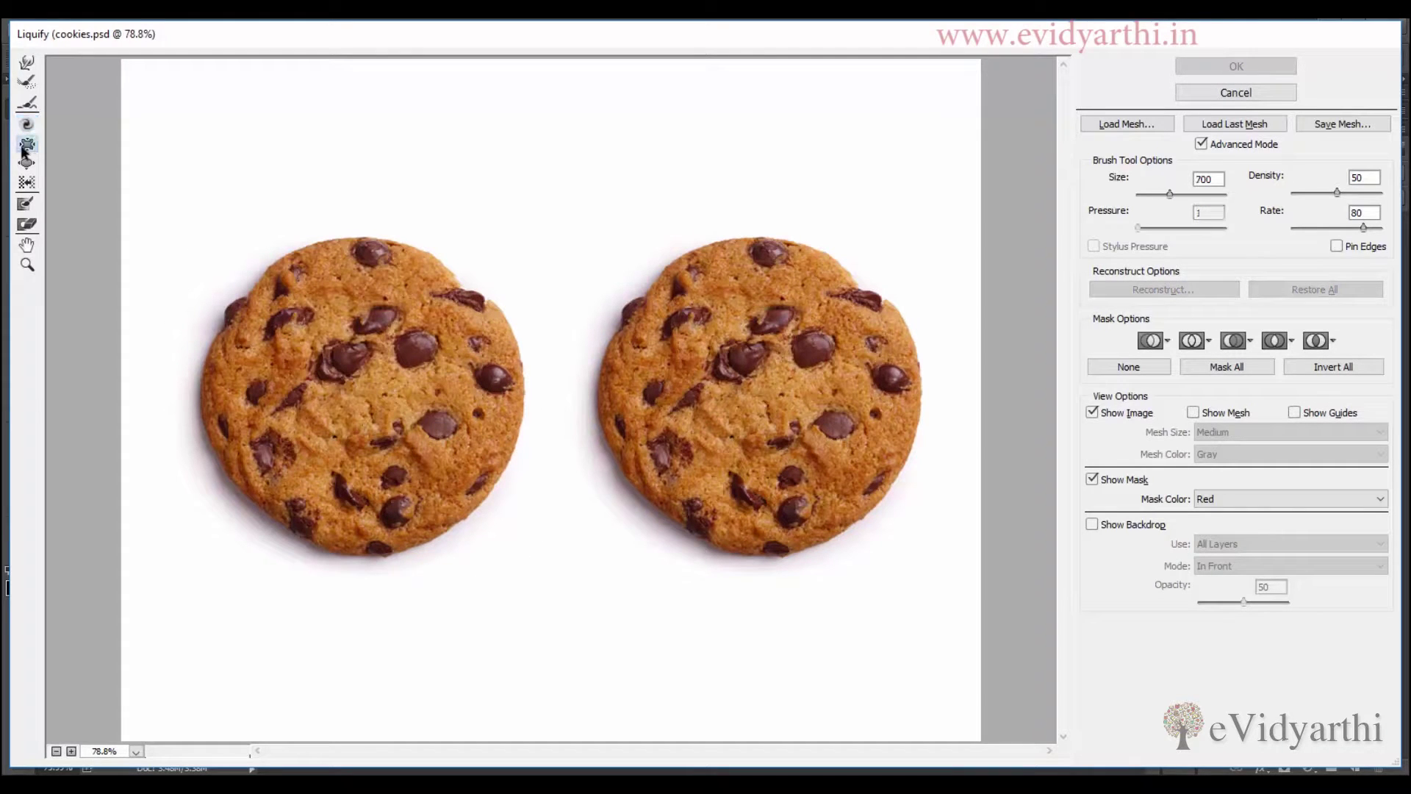
# Step: Pucker the left cookie's upper middle toward its centre with the Pucker tool at brush size 250
pyautogui.click(25, 146)
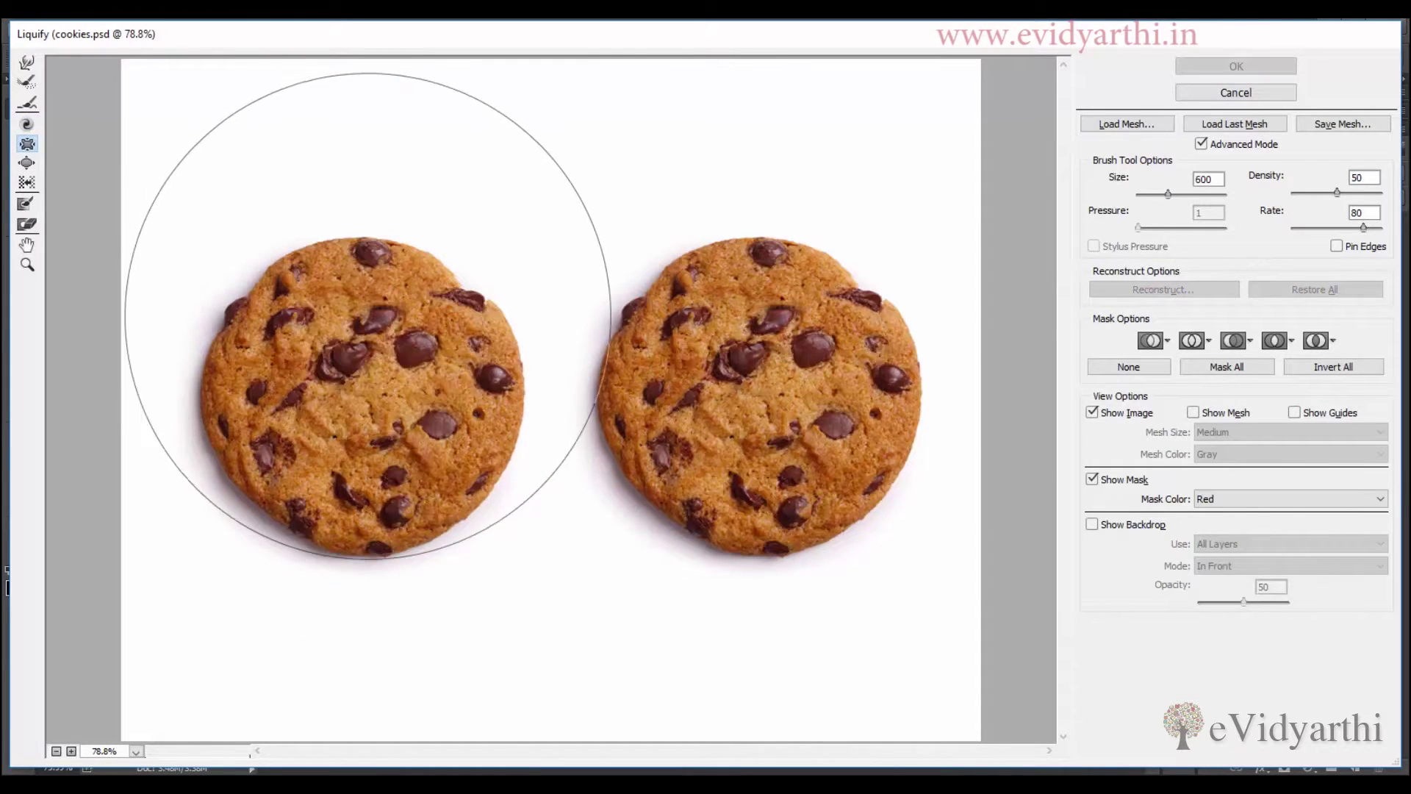
pyautogui.press('[')
pyautogui.press('[')
pyautogui.press('[')
pyautogui.press('[')
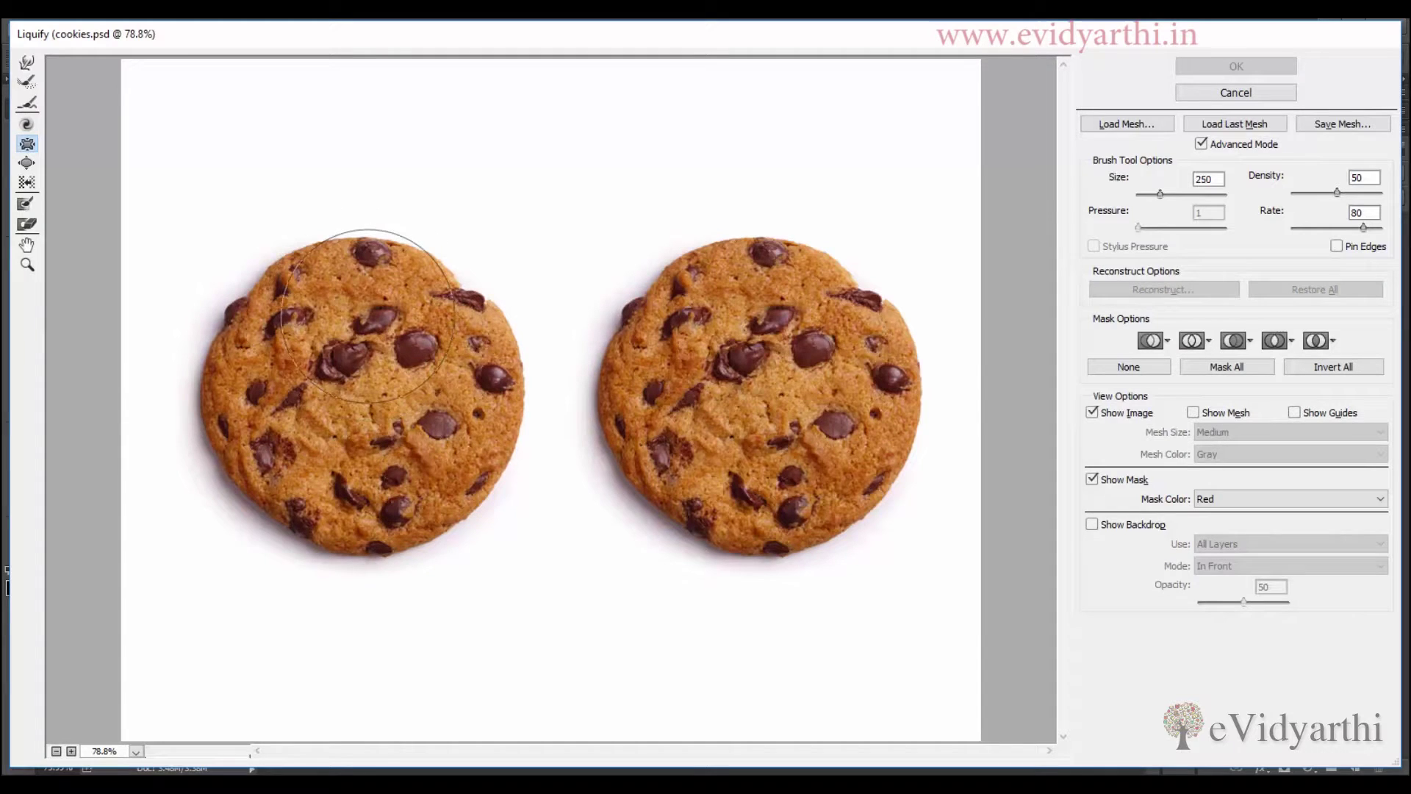
pyautogui.moveTo(369, 351); pyautogui.dragTo(370, 351)
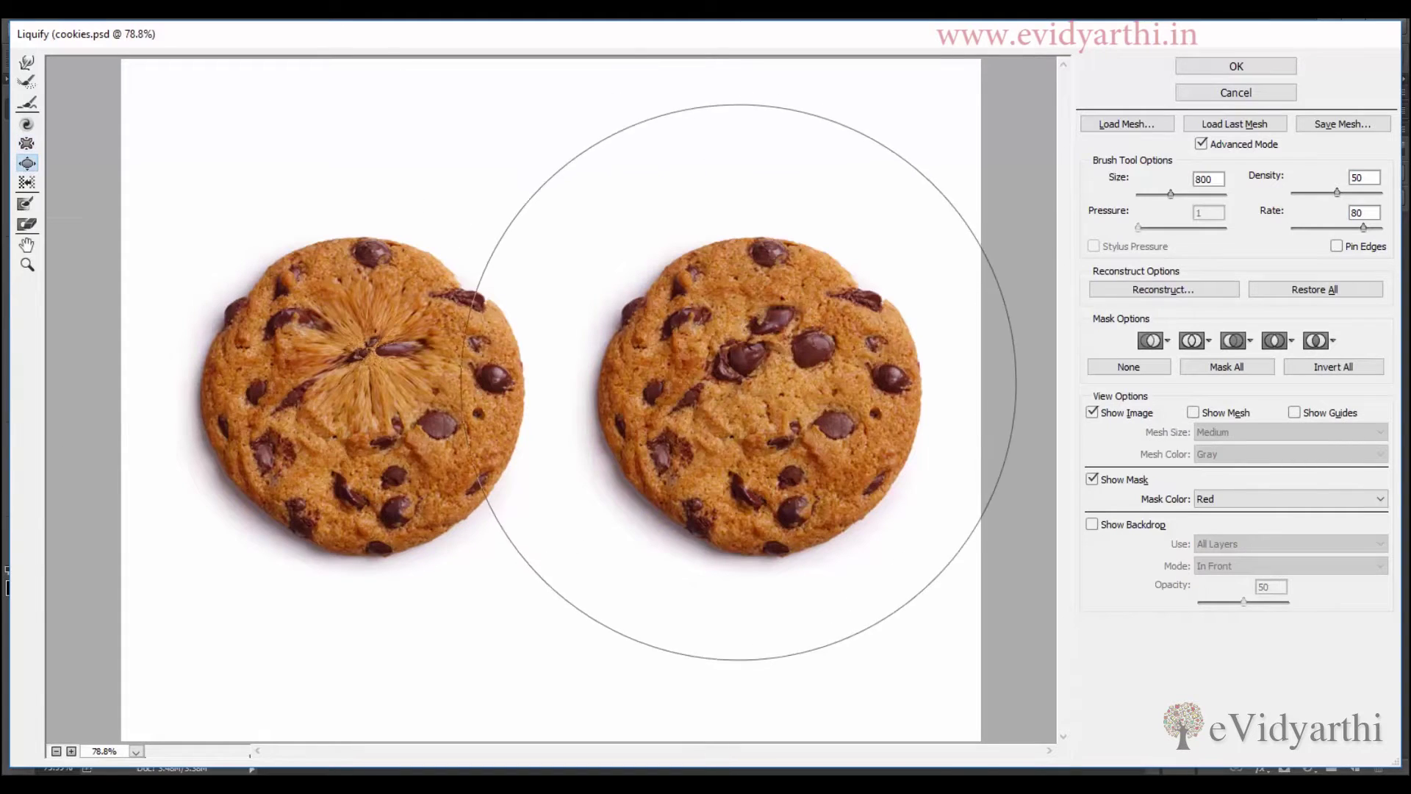
# Step: Bloat the right cookie's centre chip with a size-200 brush, then Restore All distortions
pyautogui.press('[')
pyautogui.press('[')
pyautogui.press('[')
pyautogui.press('[')
pyautogui.press('[')
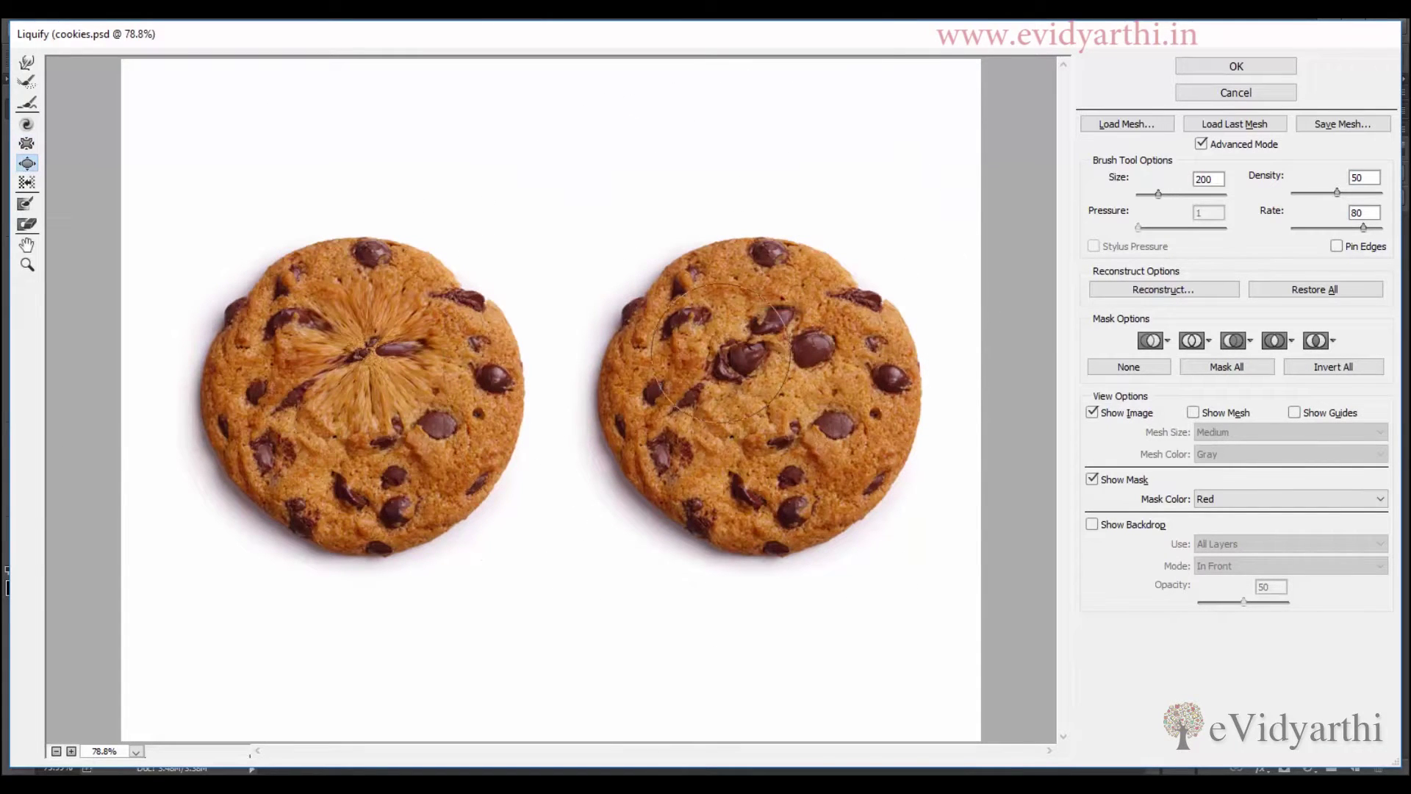
pyautogui.moveTo(750, 355); pyautogui.dragTo(750, 354)
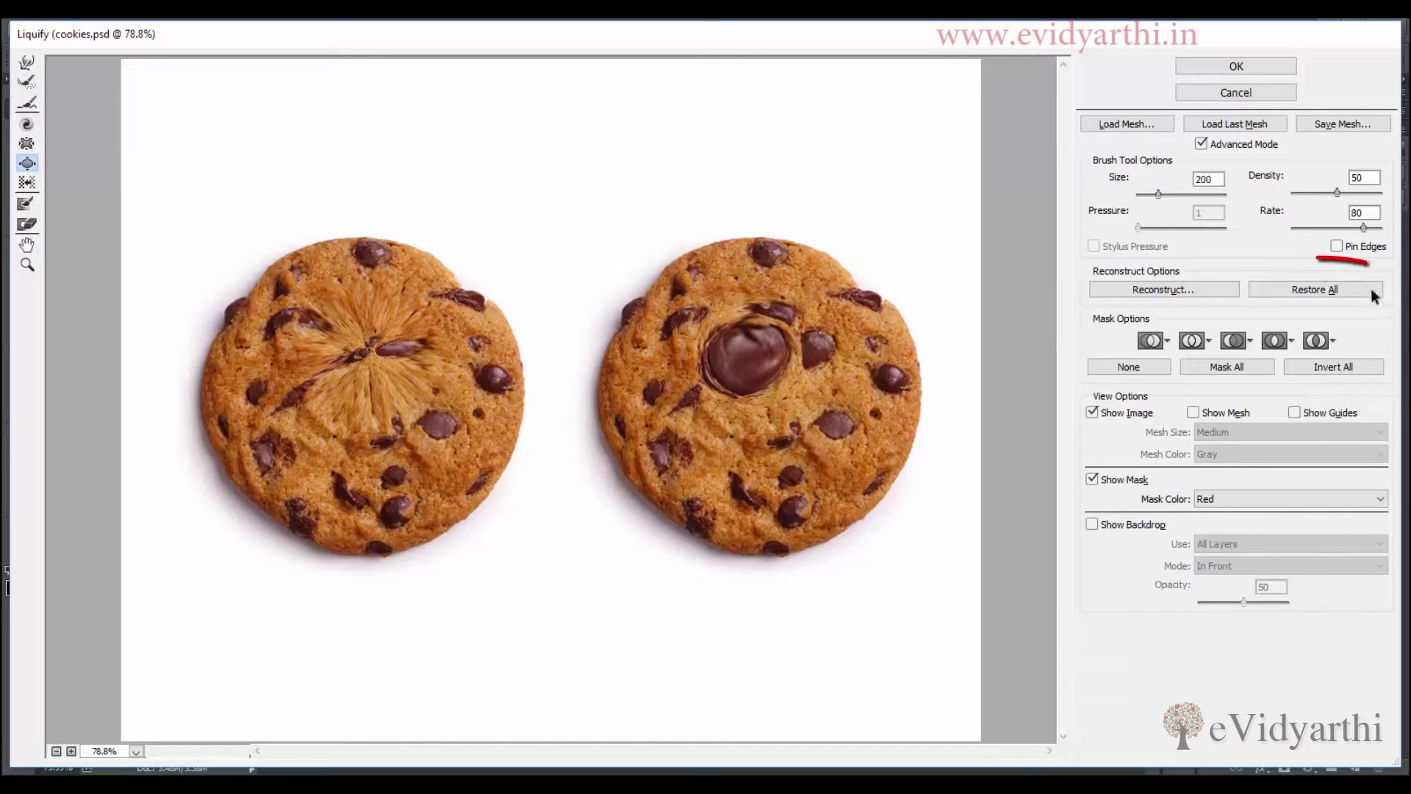
pyautogui.click(1319, 293)
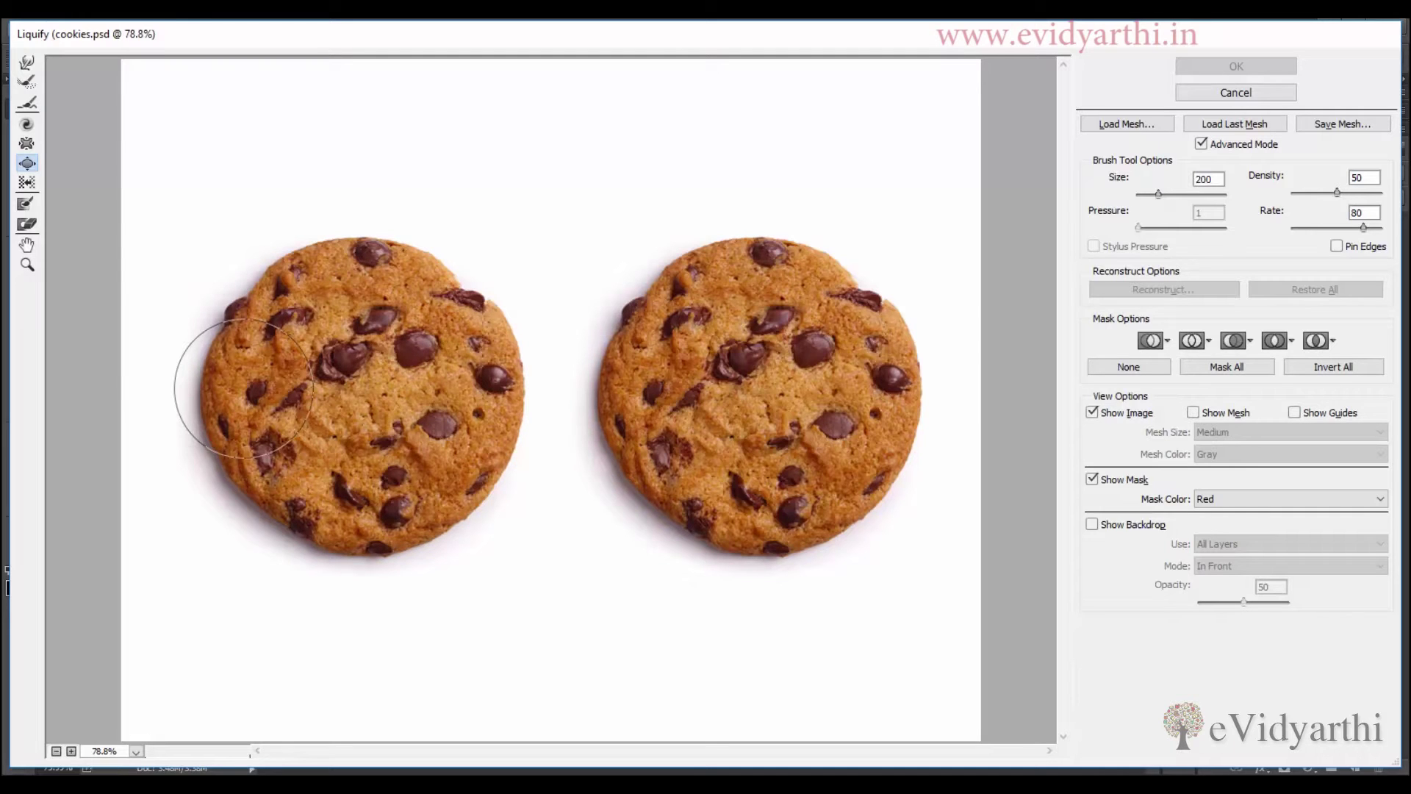
# Step: With Forward Warp, push the left cookie's upper-right chips and pull its top-left edge upward
pyautogui.click(25, 62)
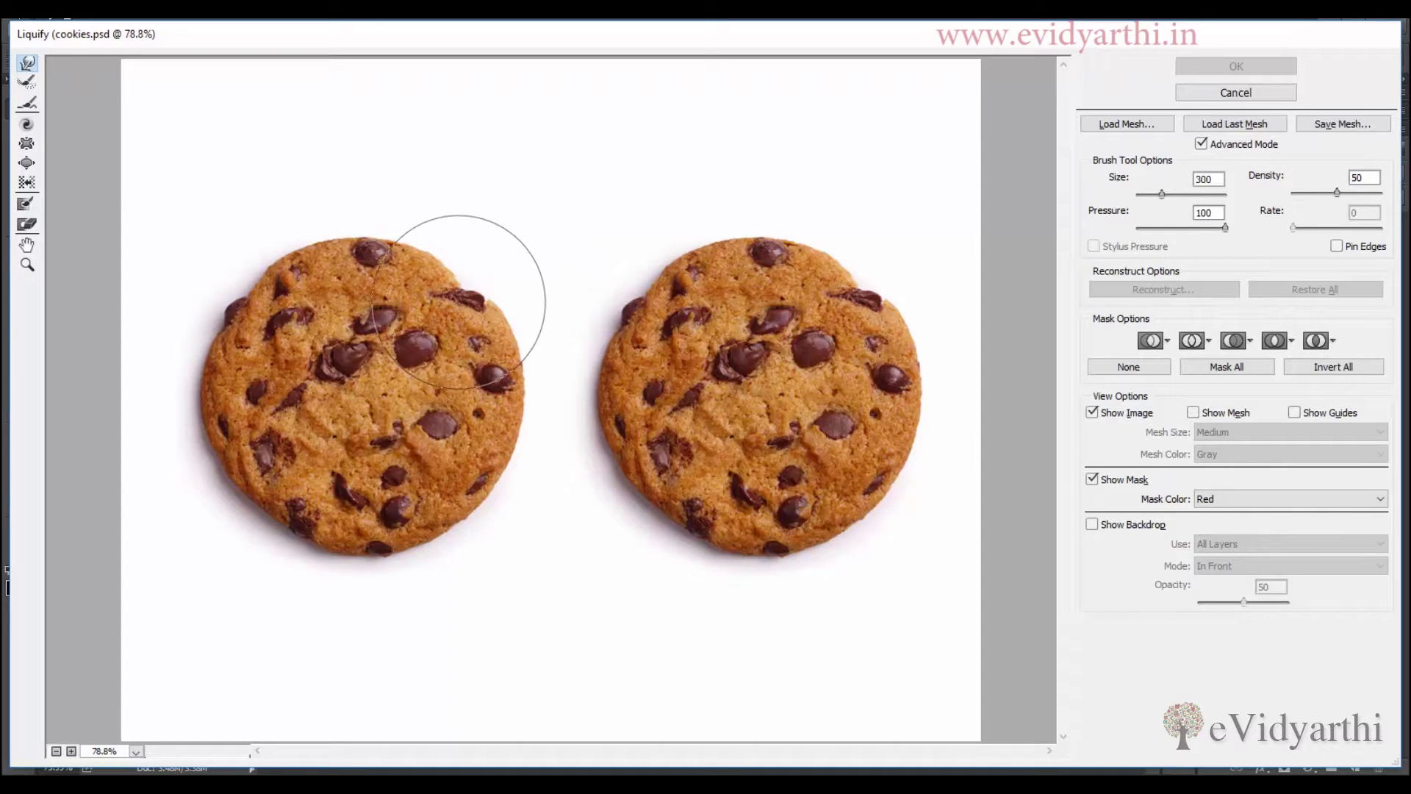
pyautogui.press(']')
pyautogui.moveTo(458, 297)
pyautogui.mouseDown()
pyautogui.moveTo(414, 311)
pyautogui.moveTo(388, 298)
pyautogui.moveTo(453, 297)
pyautogui.mouseUp()
pyautogui.press('[')
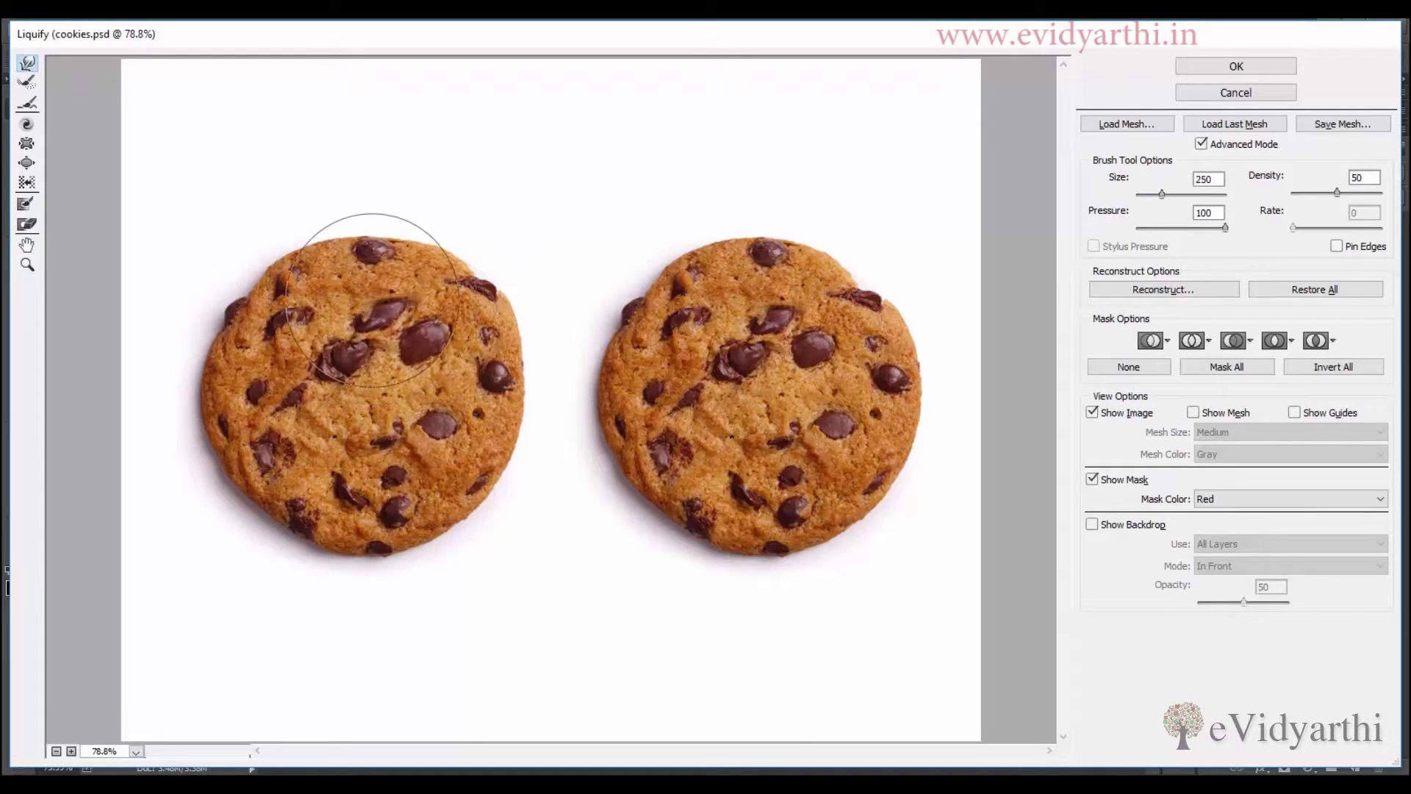
pyautogui.press('[')
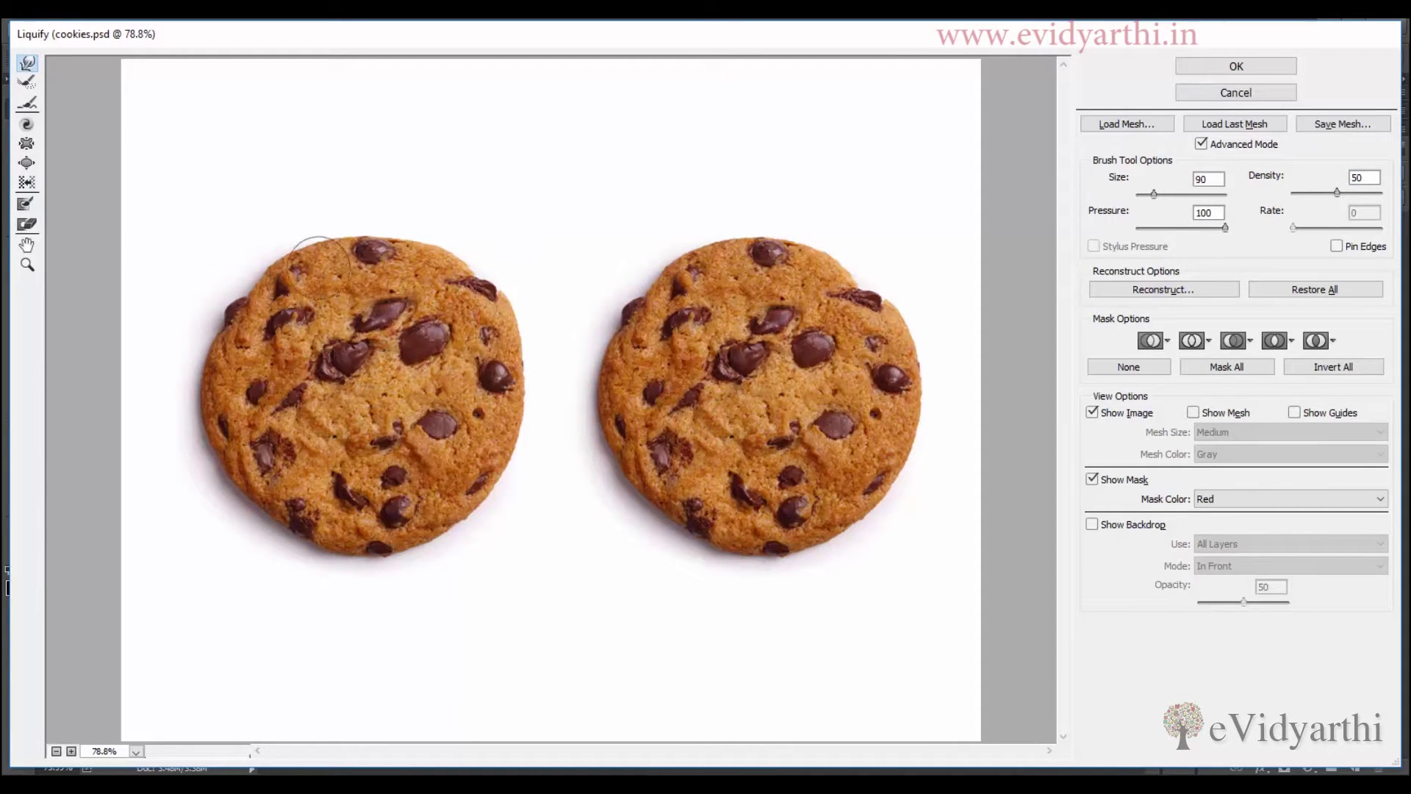
pyautogui.moveTo(301, 233); pyautogui.dragTo(291, 207)
# Step: At brush size 250, push the left cookie's upper-left and lower-right edges outward, redoing a bad bulge
pyautogui.press(']')
pyautogui.press(']')
pyautogui.press(']')
pyautogui.press(']')
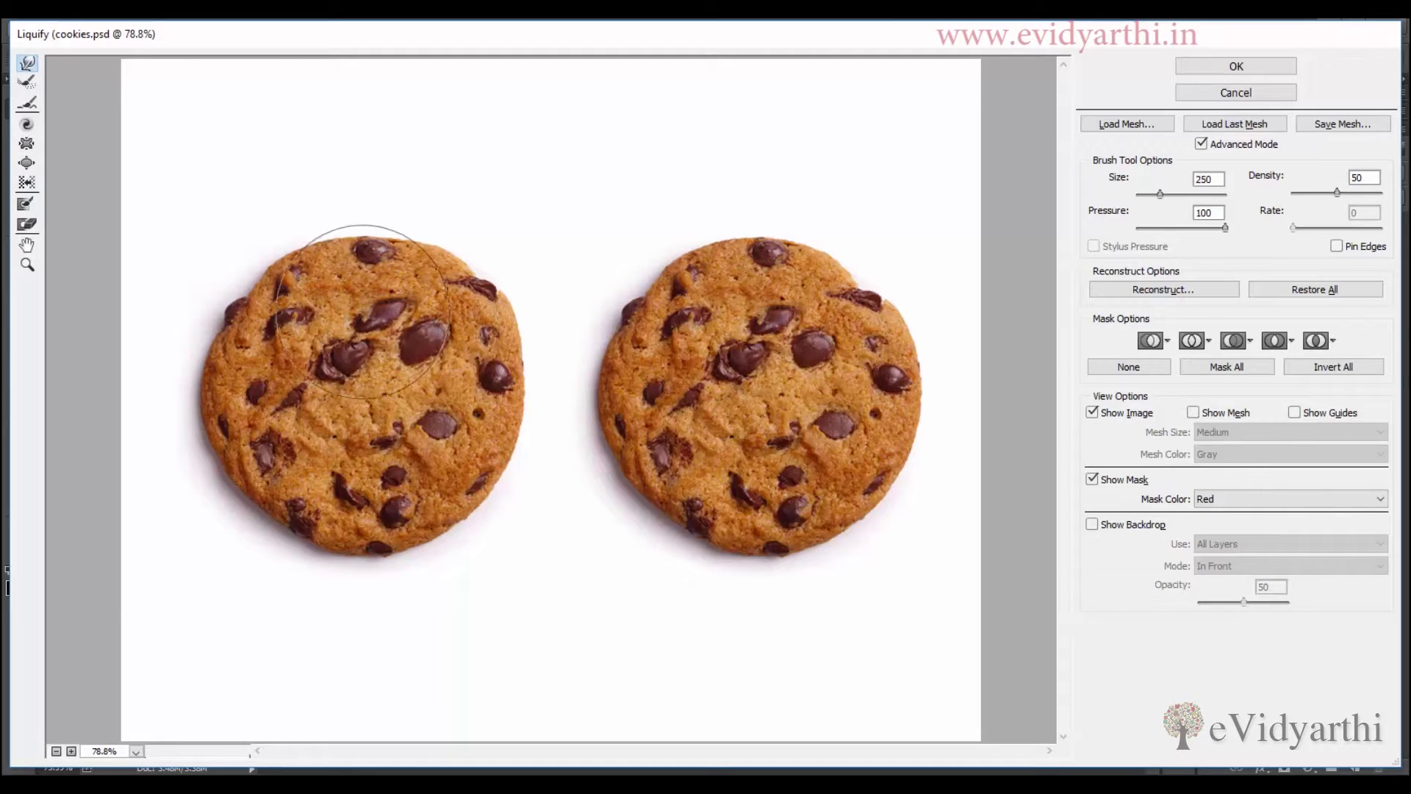
pyautogui.press('[')
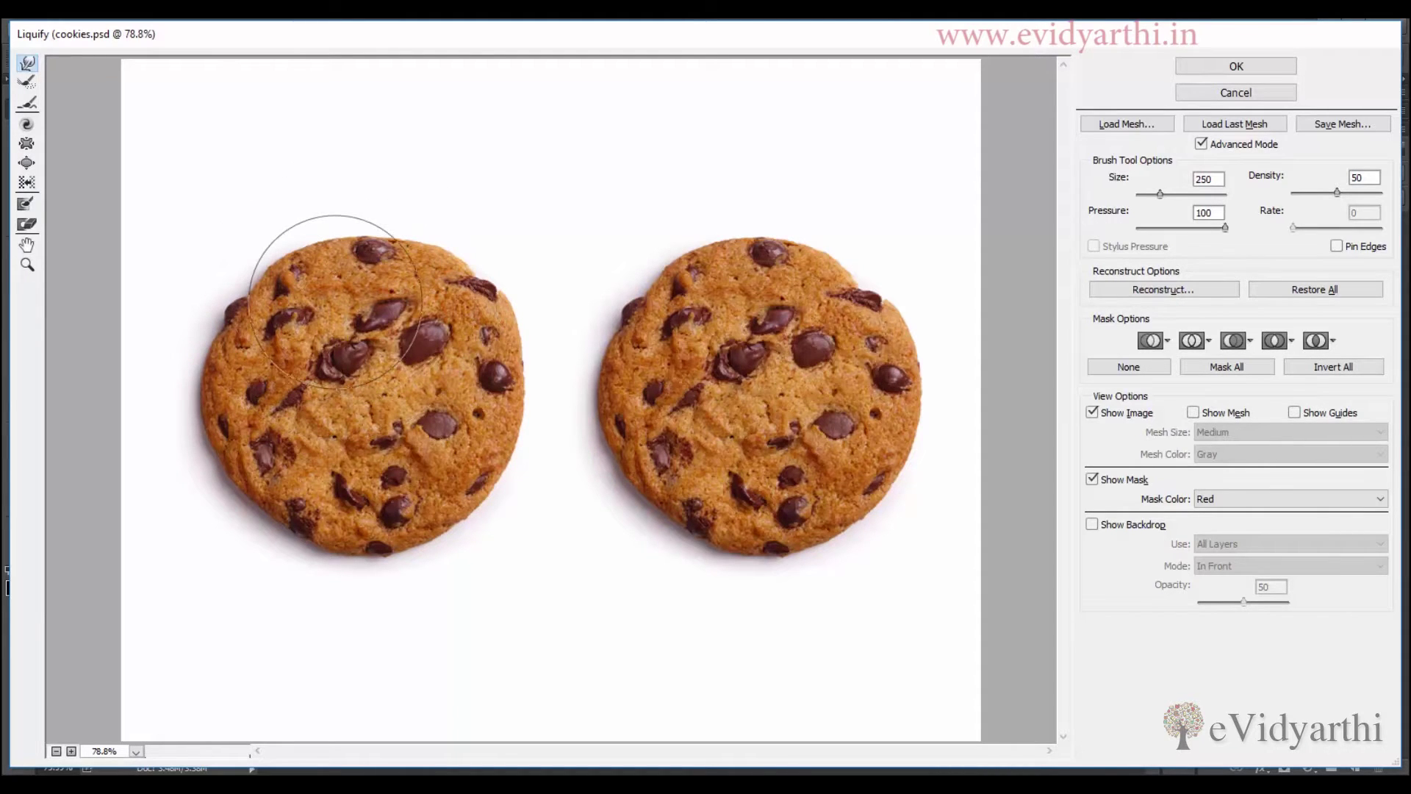
pyautogui.moveTo(335, 301)
pyautogui.mouseDown()
pyautogui.moveTo(295, 306)
pyautogui.moveTo(276, 281)
pyautogui.moveTo(211, 320)
pyautogui.moveTo(209, 358)
pyautogui.moveTo(195, 353)
pyautogui.moveTo(213, 396)
pyautogui.moveTo(196, 399)
pyautogui.moveTo(218, 429)
pyautogui.moveTo(211, 445)
pyautogui.moveTo(251, 468)
pyautogui.moveTo(226, 500)
pyautogui.moveTo(302, 527)
pyautogui.moveTo(300, 542)
pyautogui.moveTo(450, 546)
pyautogui.moveTo(480, 521)
pyautogui.moveTo(506, 449)
pyautogui.mouseUp()
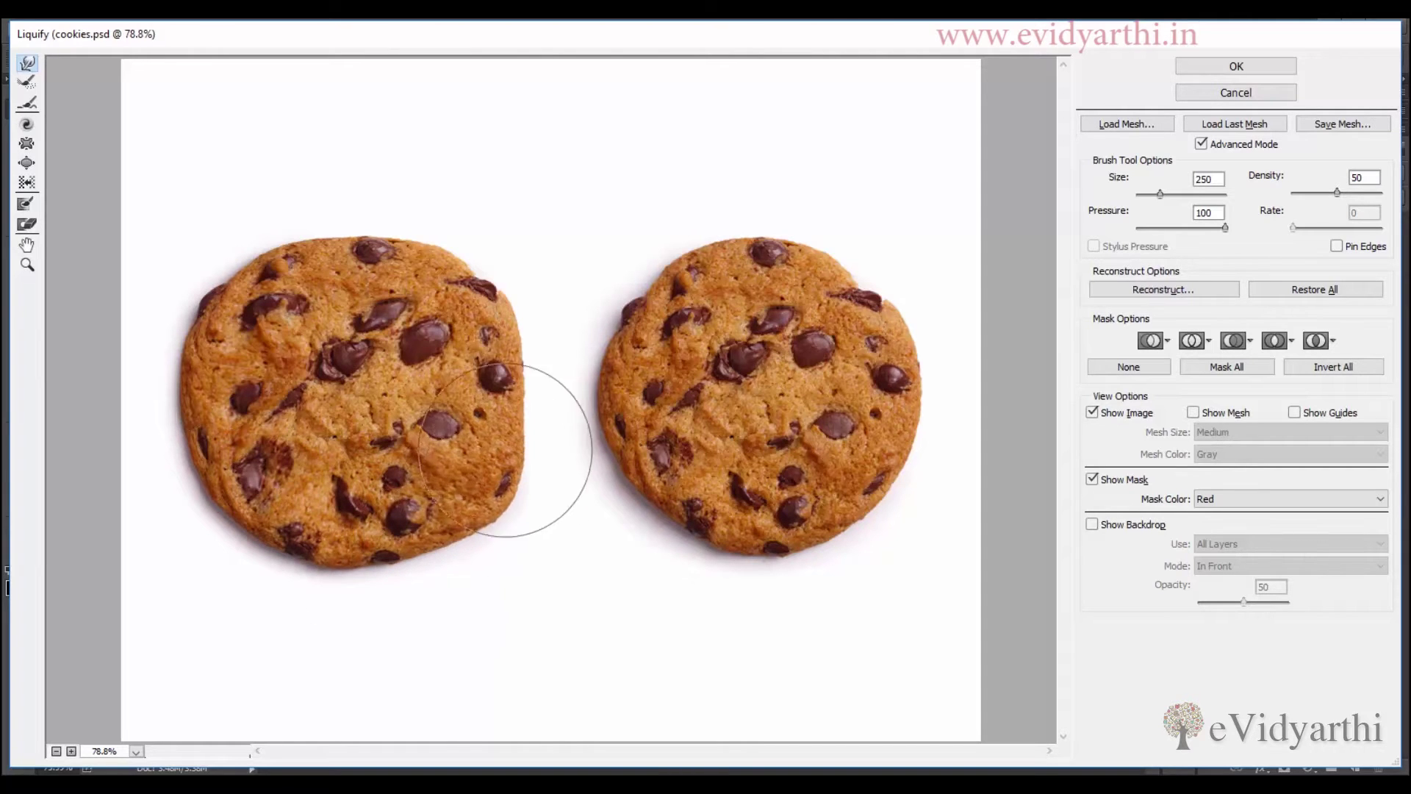
pyautogui.hotkey('ctrl', 'z')
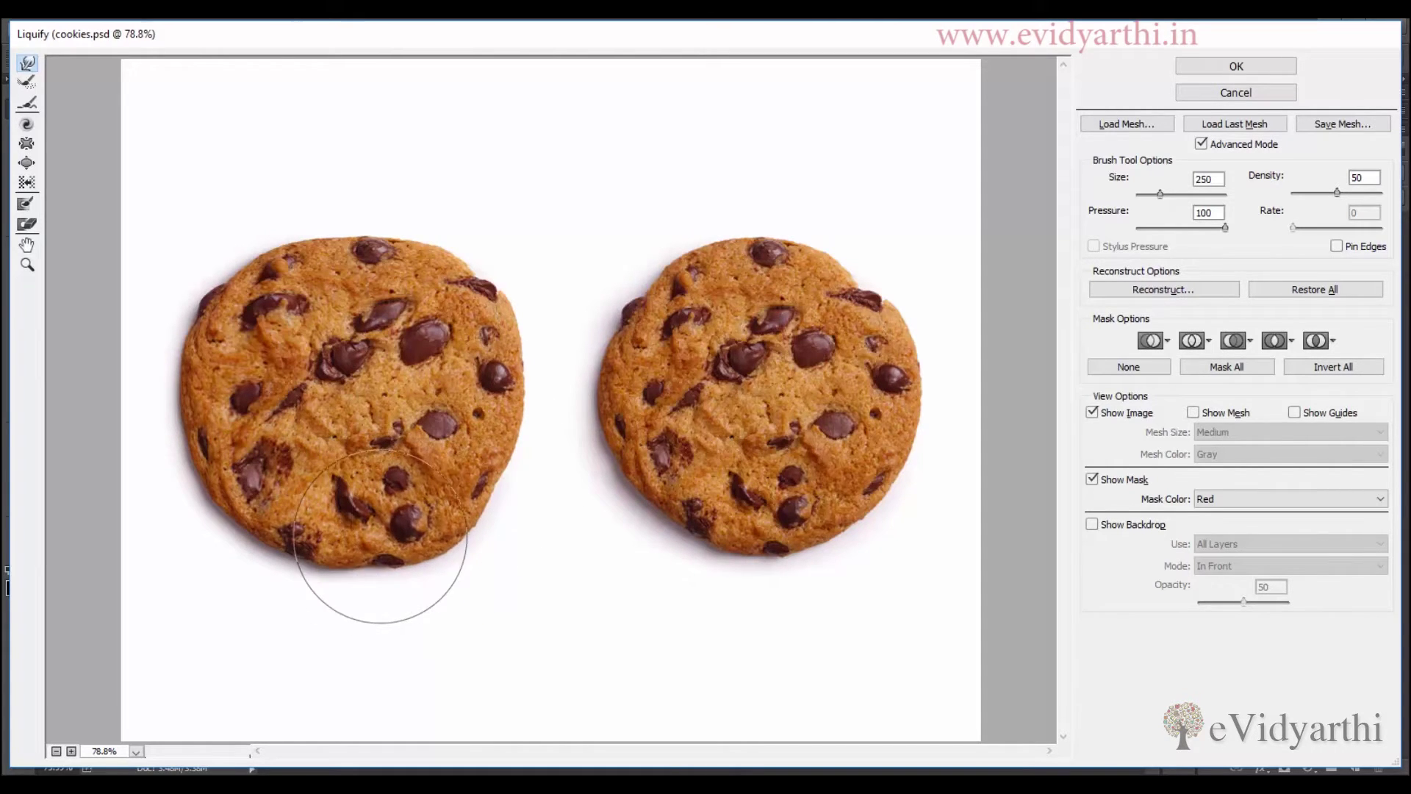
pyautogui.moveTo(381, 535)
pyautogui.mouseDown()
pyautogui.moveTo(496, 516)
pyautogui.moveTo(503, 400)
pyautogui.moveTo(495, 293)
pyautogui.mouseUp()
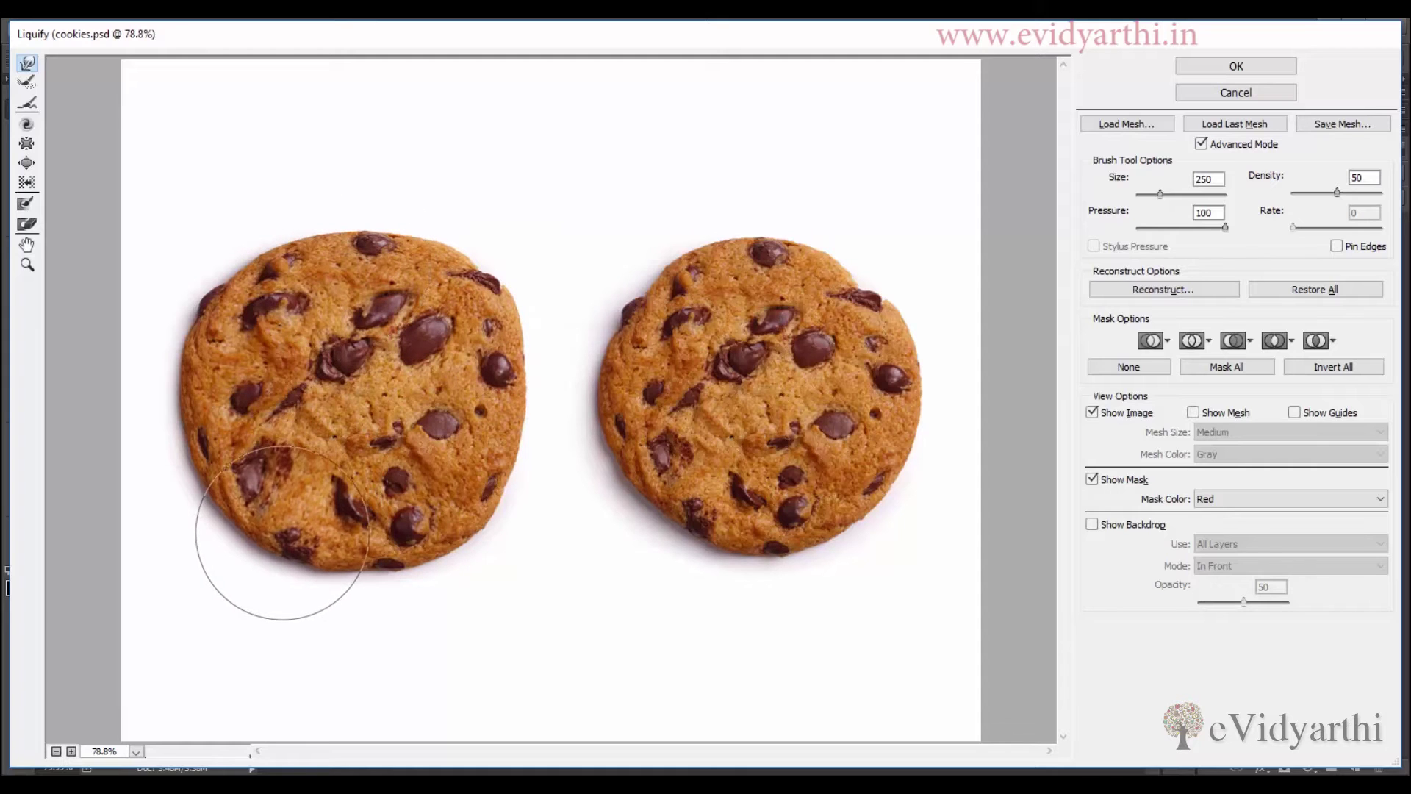
# Step: Push the left cookie's lower-left, upper-right and upper-left edges outward, finishing with a size-150 brush
pyautogui.moveTo(283, 533)
pyautogui.mouseDown()
pyautogui.moveTo(214, 516)
pyautogui.moveTo(263, 534)
pyautogui.moveTo(244, 561)
pyautogui.moveTo(431, 551)
pyautogui.moveTo(488, 504)
pyautogui.moveTo(508, 454)
pyautogui.moveTo(523, 497)
pyautogui.moveTo(548, 412)
pyautogui.moveTo(496, 363)
pyautogui.moveTo(528, 334)
pyautogui.moveTo(500, 307)
pyautogui.moveTo(337, 235)
pyautogui.moveTo(268, 299)
pyautogui.moveTo(284, 337)
pyautogui.mouseUp()
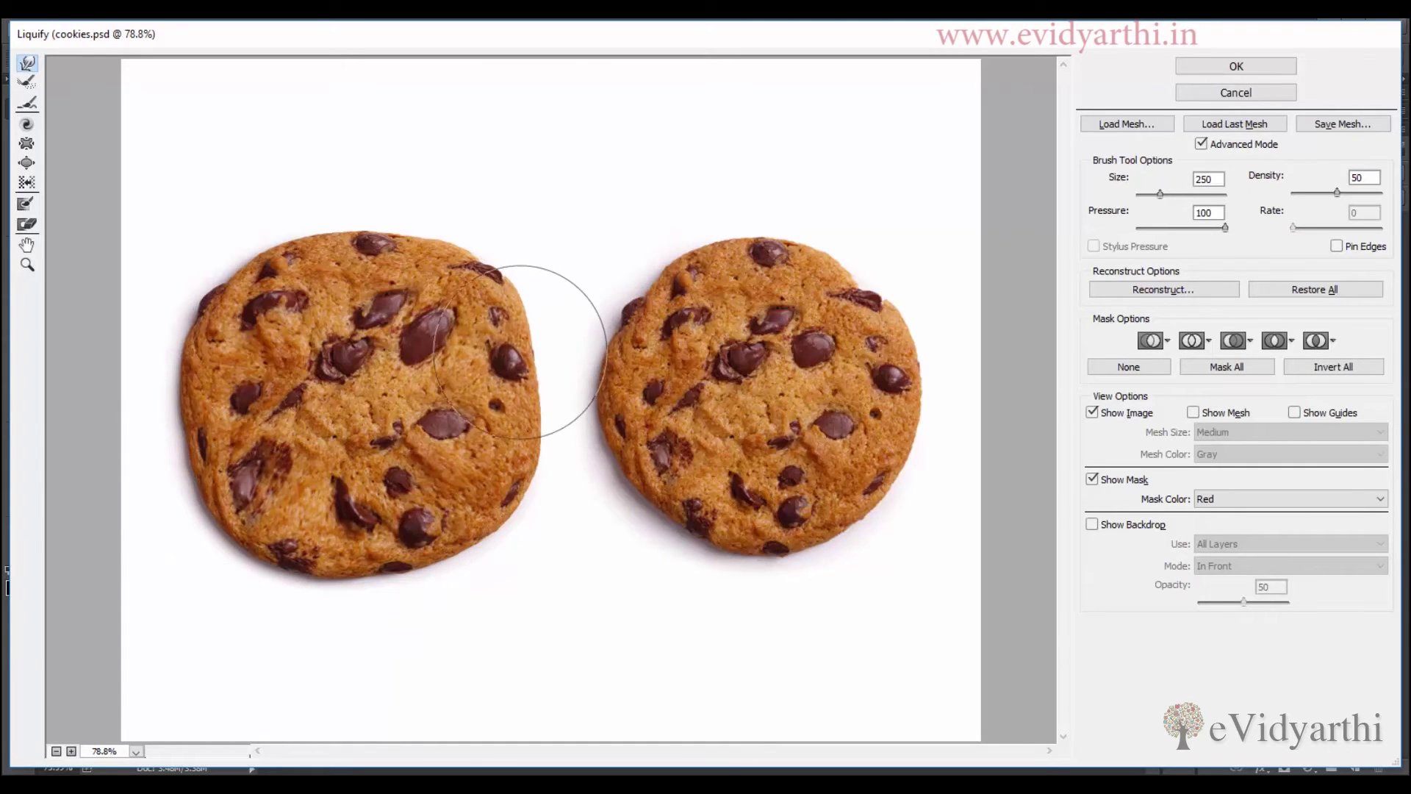
pyautogui.moveTo(520, 351)
pyautogui.mouseDown()
pyautogui.moveTo(510, 315)
pyautogui.moveTo(503, 326)
pyautogui.mouseUp()
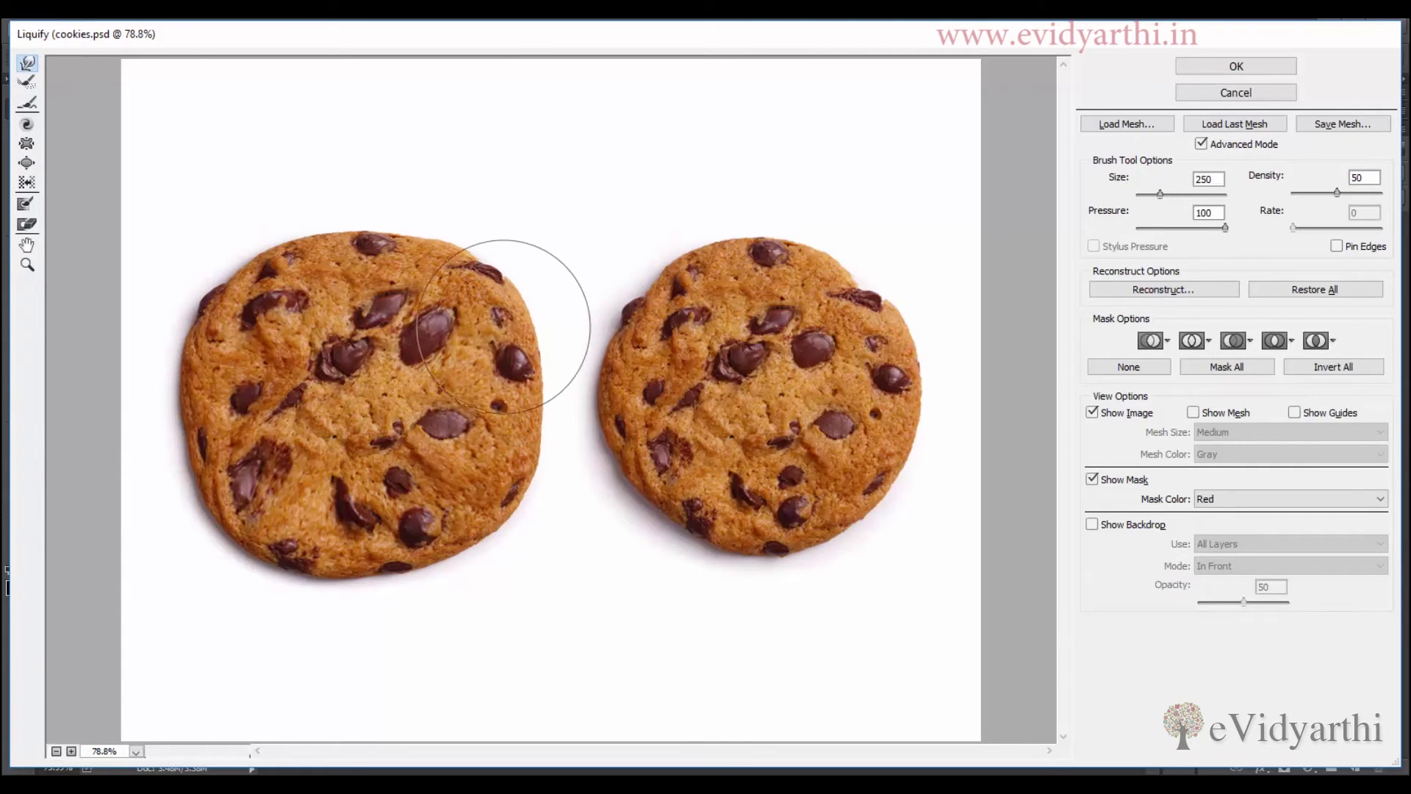
pyautogui.press('[')
pyautogui.press('[')
pyautogui.press('[')
pyautogui.press('[')
pyautogui.press('[')
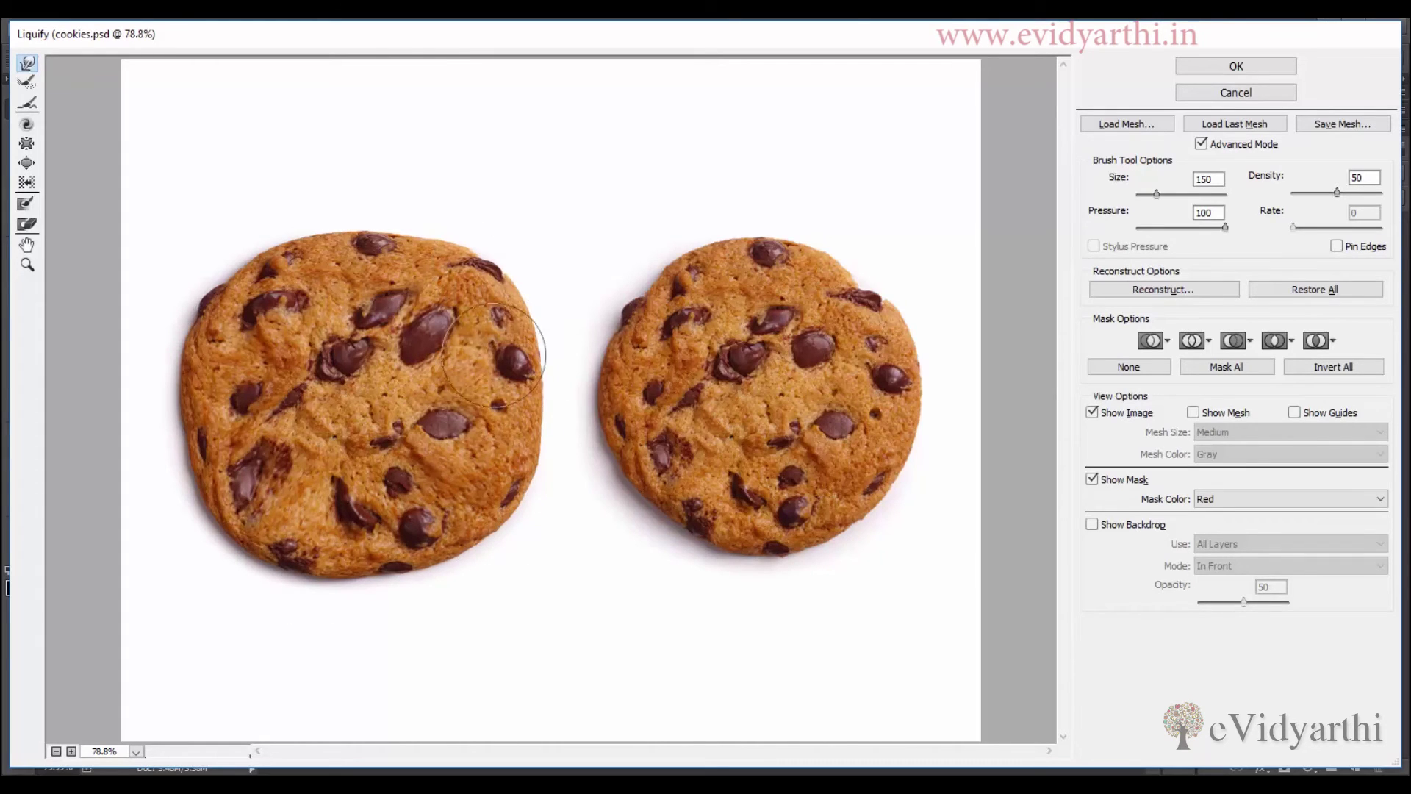
pyautogui.moveTo(230, 302)
pyautogui.mouseDown()
pyautogui.moveTo(214, 284)
pyautogui.moveTo(229, 258)
pyautogui.moveTo(251, 271)
pyautogui.moveTo(306, 236)
pyautogui.moveTo(441, 225)
pyautogui.moveTo(446, 238)
pyautogui.moveTo(318, 214)
pyautogui.moveTo(231, 322)
pyautogui.mouseUp()
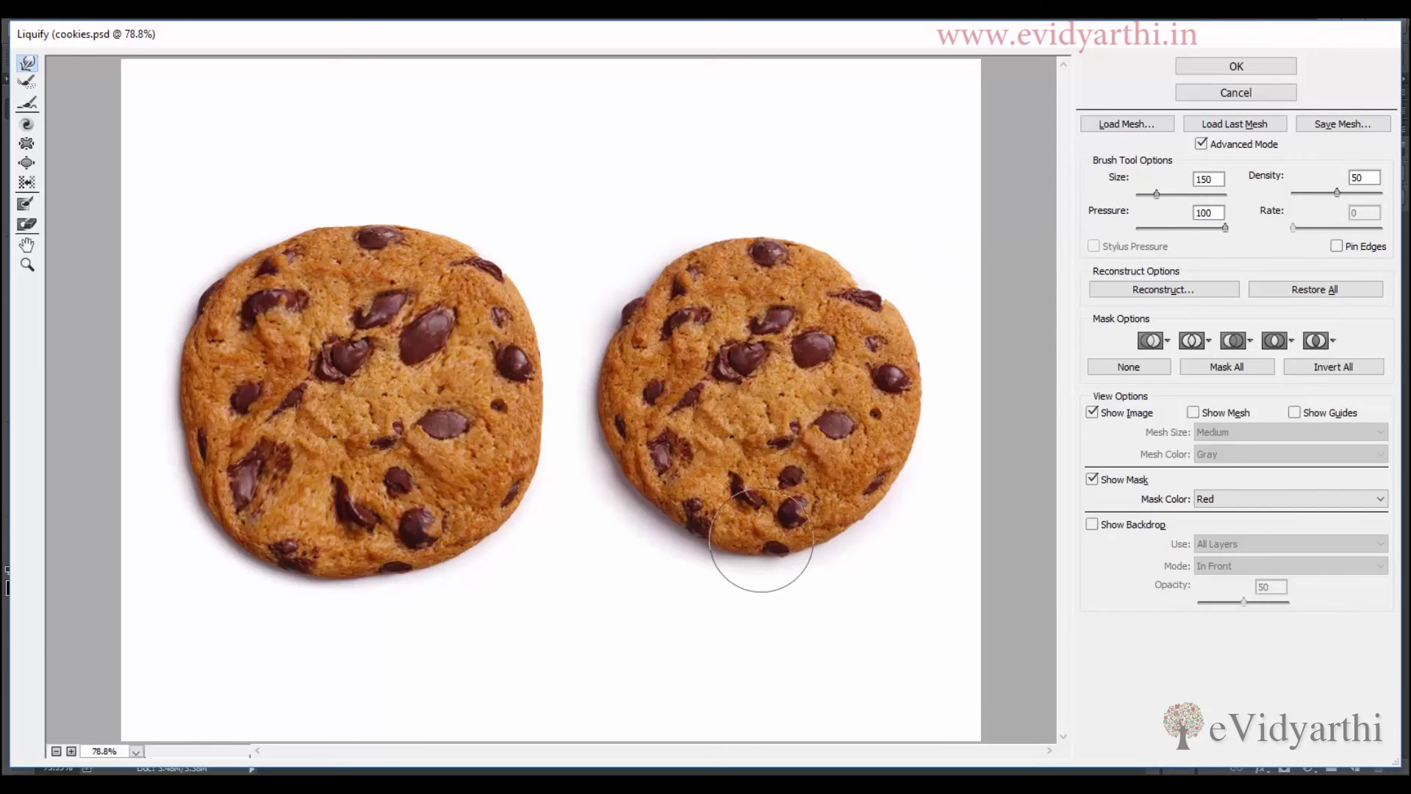
# Step: Confirm the Liquify dialog so the reshaping is applied as a smart filter on Layer 0
pyautogui.click(1237, 66)
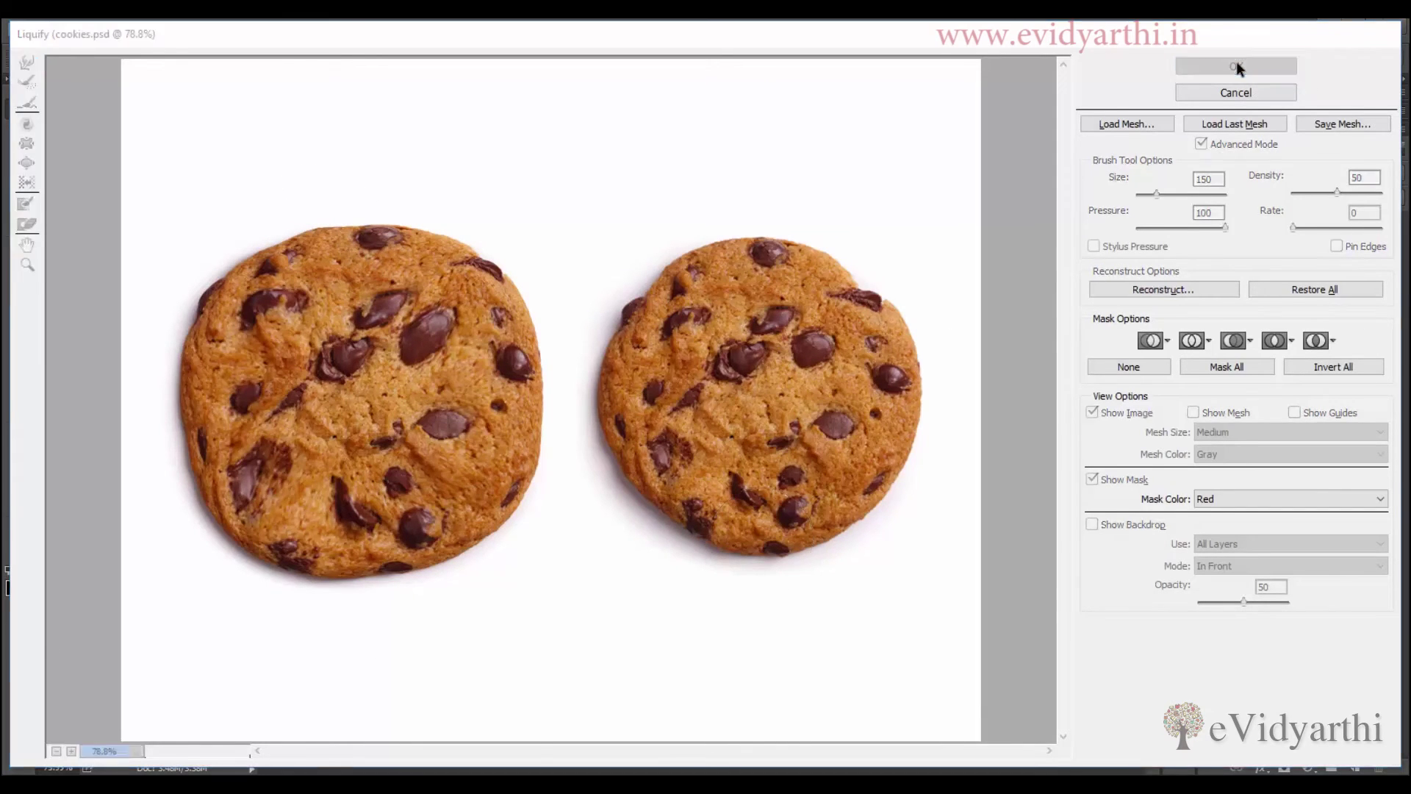